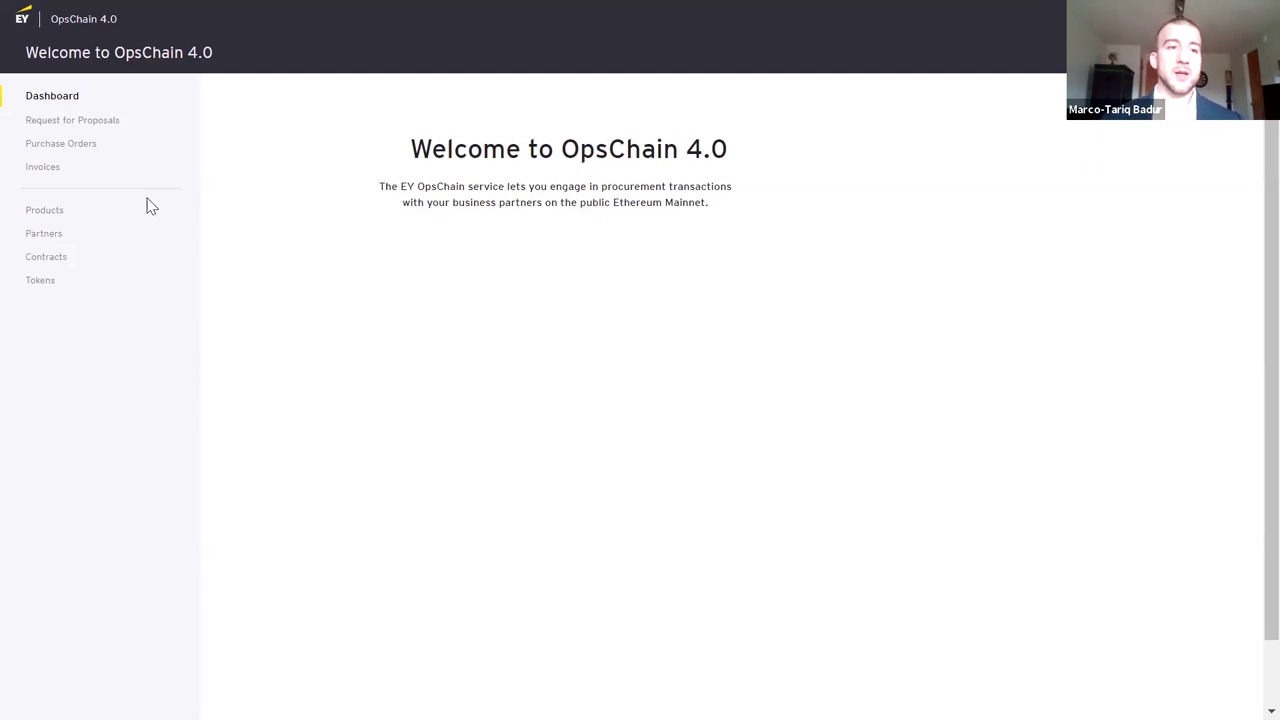
# Open the Partners page to see Will & Company and Tyler & Company
pyautogui.click(60, 236)
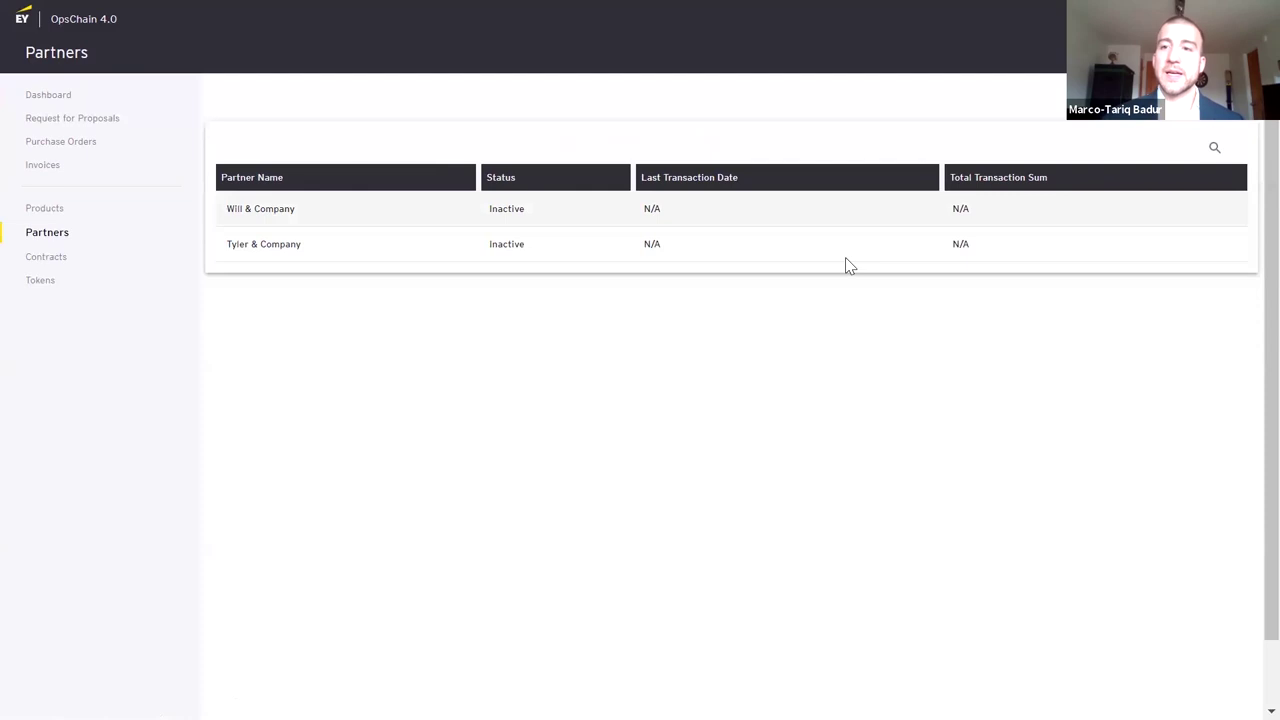
# Add partner 'Alek & Company' with its pasted wallet address as Organization Address
pyautogui.click(1240, 52)
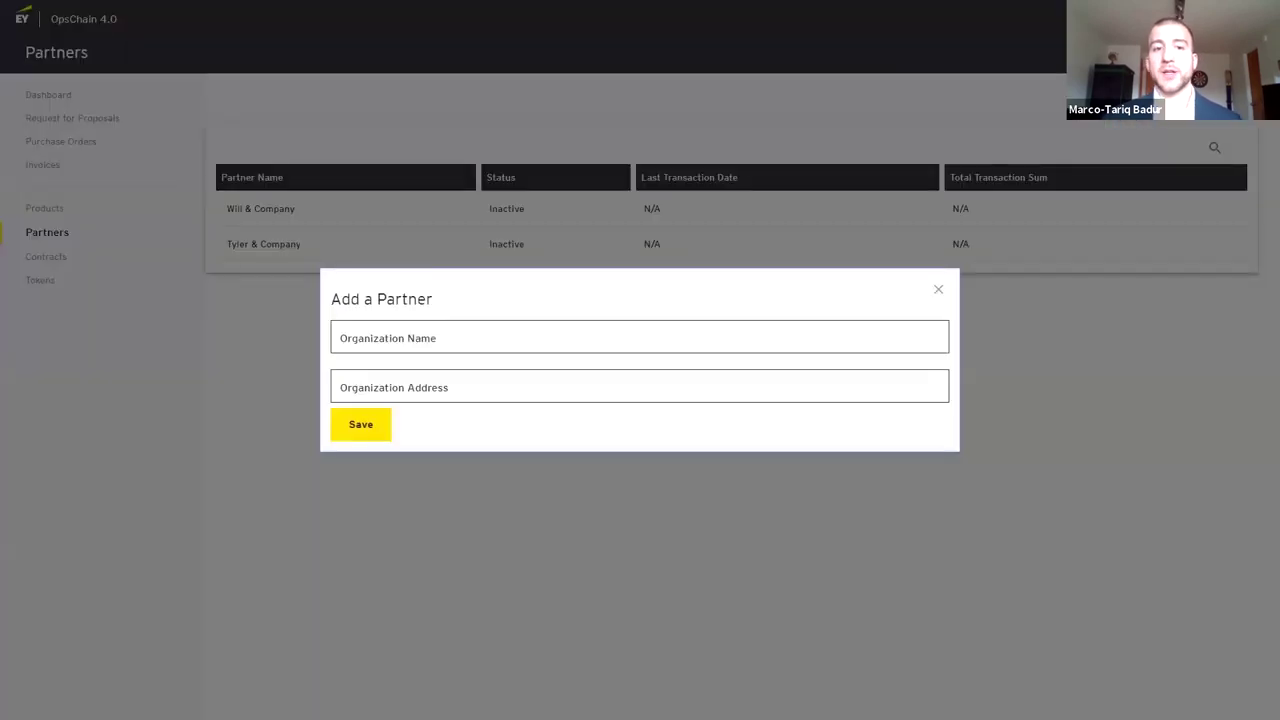
pyautogui.click(706, 323)
pyautogui.write('Alek & Company')
pyautogui.click(556, 394)
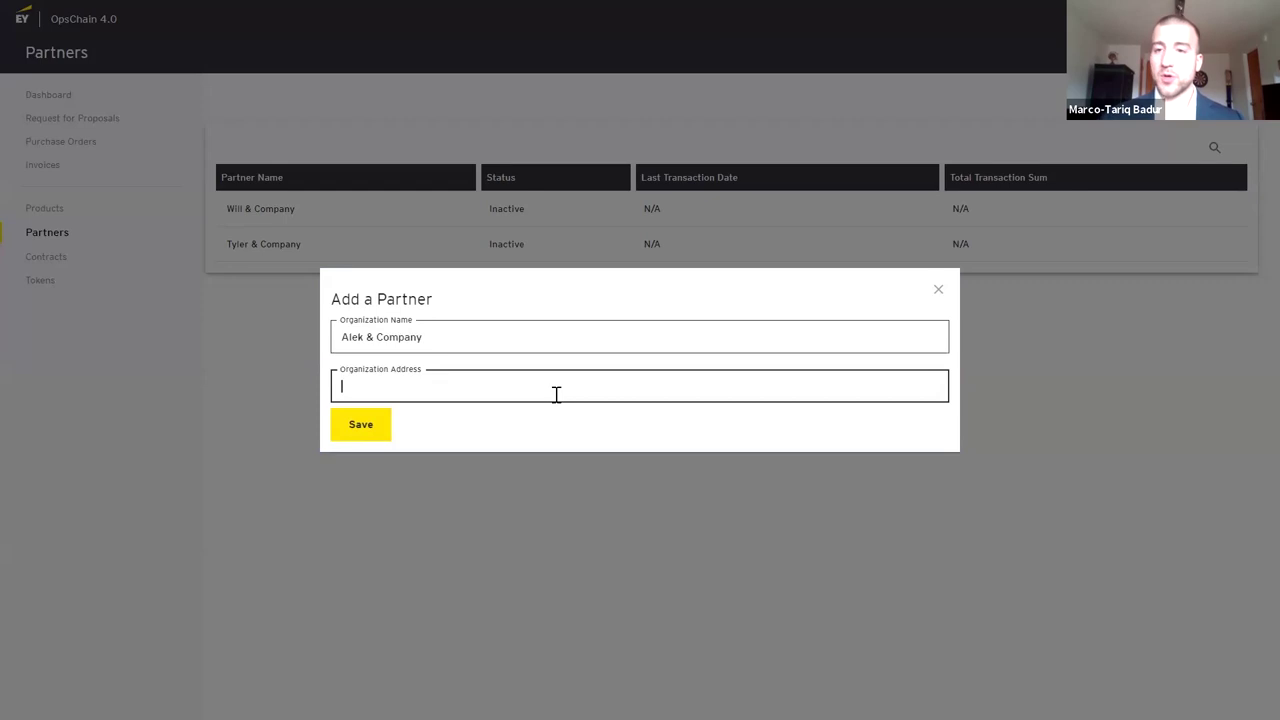
pyautogui.write('0xBa93C75BB0feDF9E3aF62CFA36ed686cD01cD507')
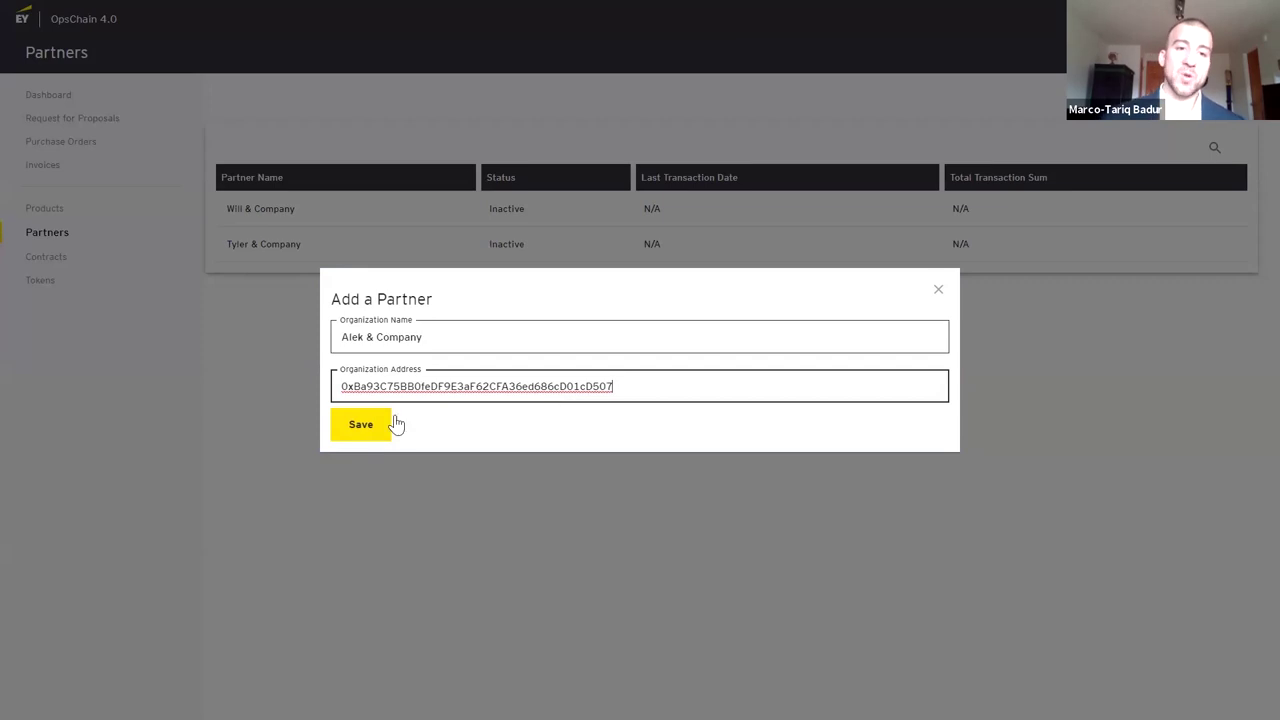
pyautogui.click(366, 432)
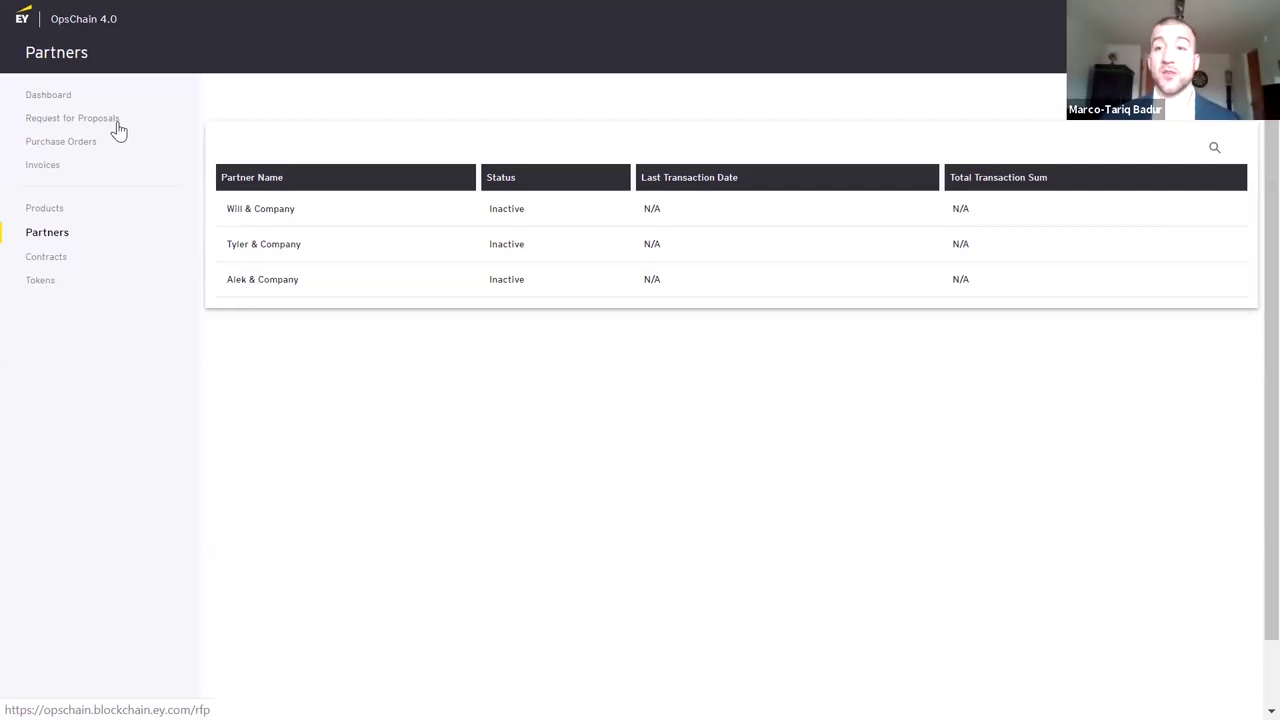
# Start a new RFP named 'Silver' with response date 05/31/2020
pyautogui.click(118, 120)
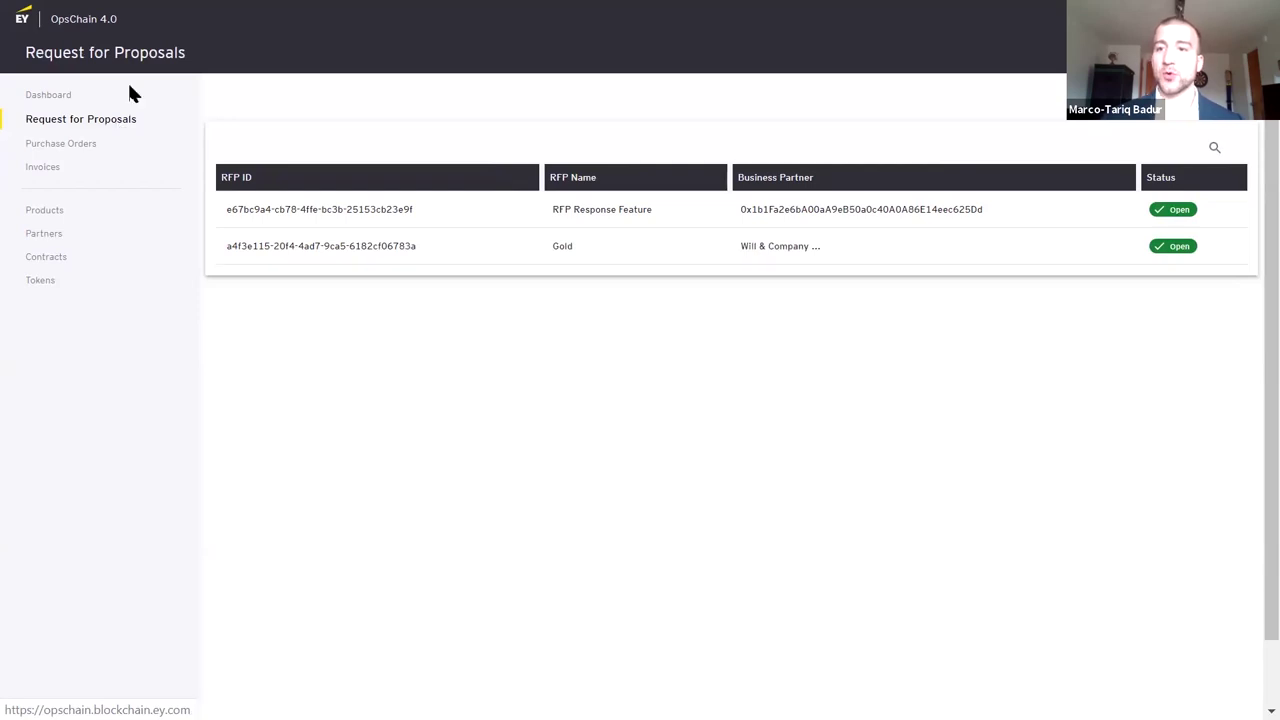
pyautogui.click(1160, 133)
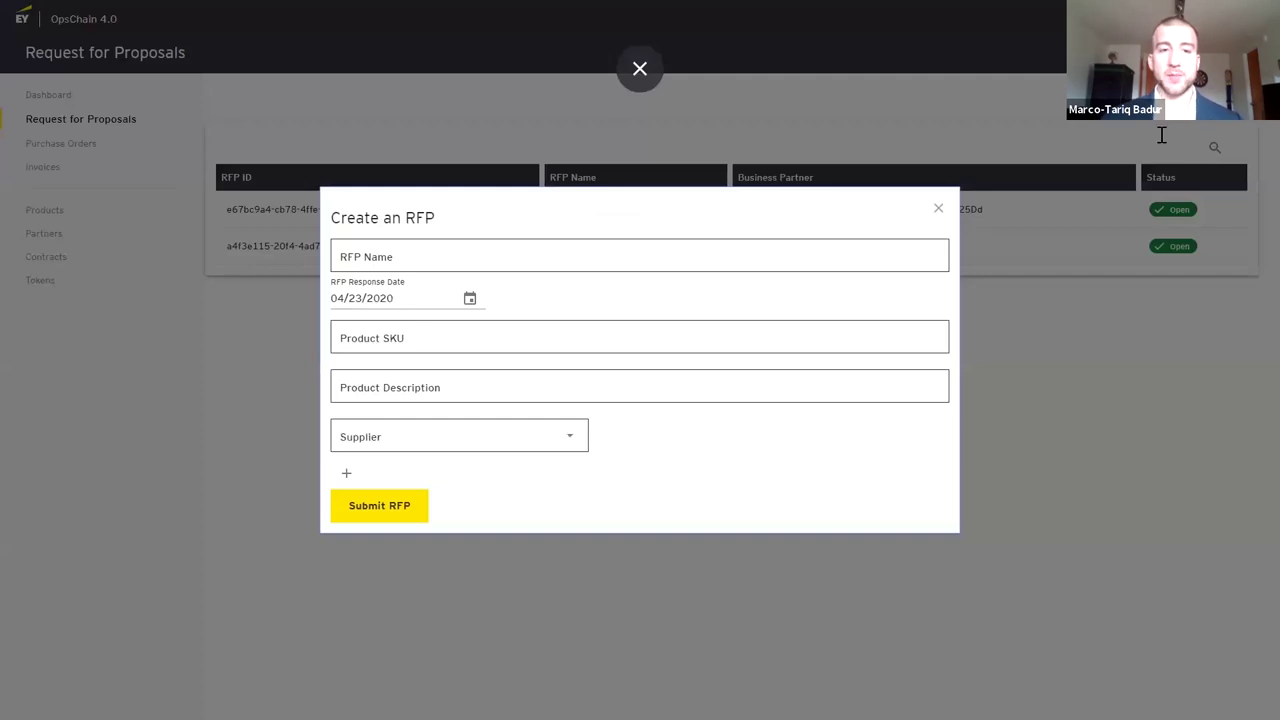
pyautogui.press('Tab')
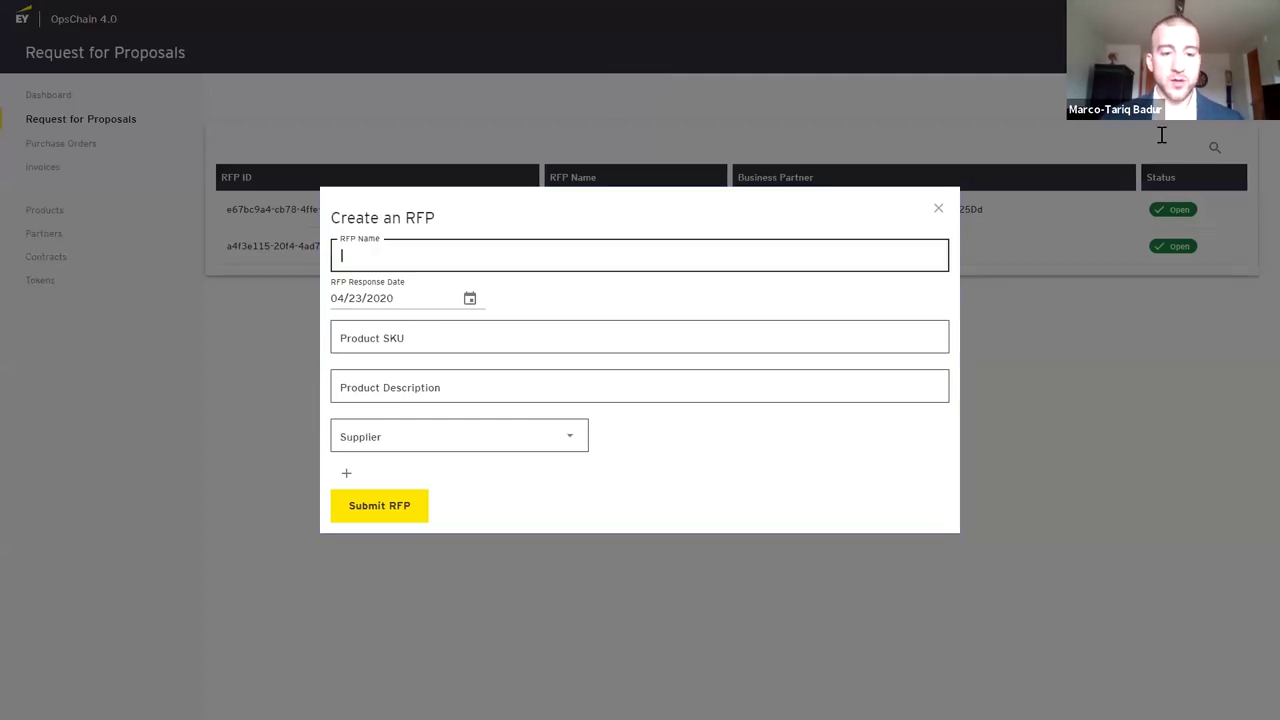
pyautogui.write('Silver')
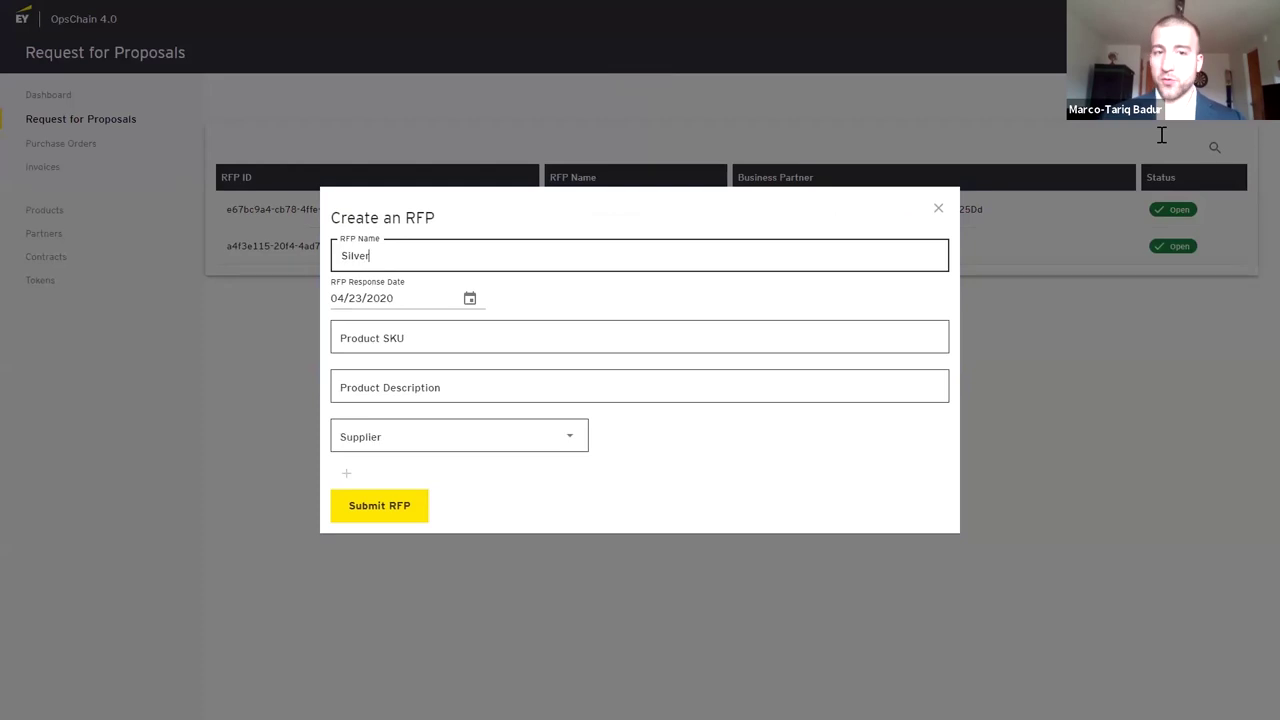
pyautogui.click(471, 300)
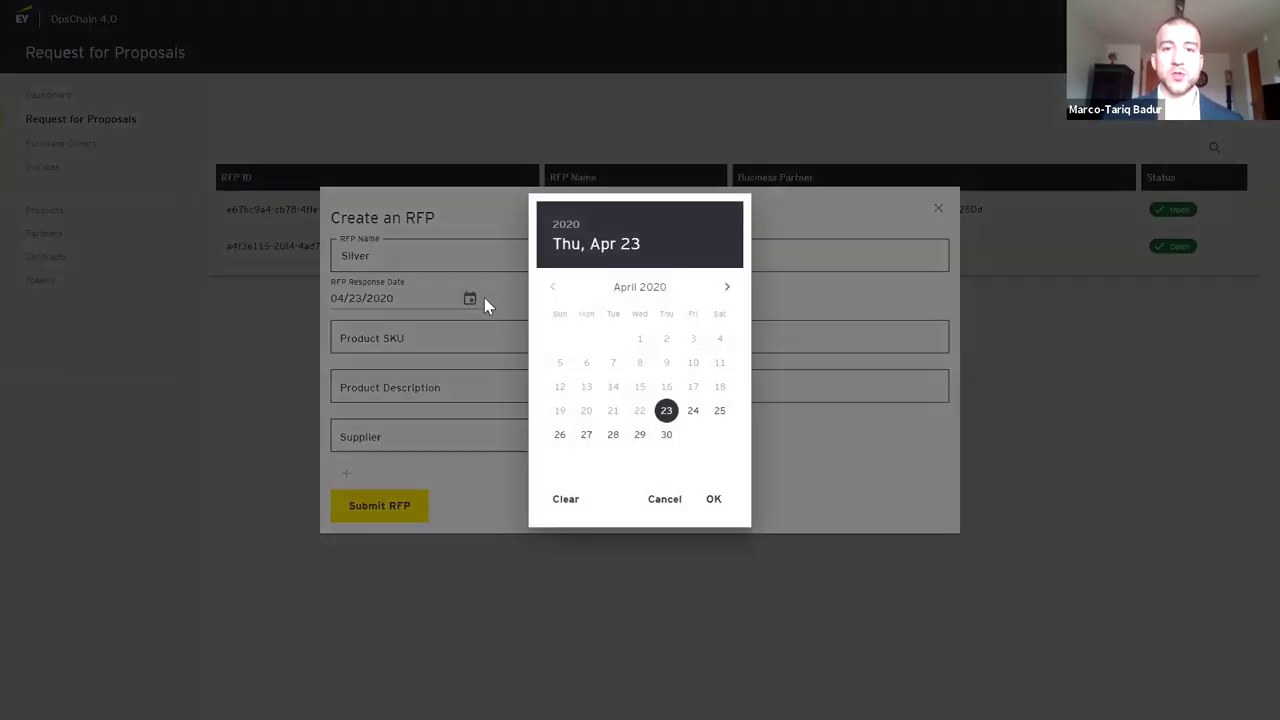
pyautogui.click(729, 288)
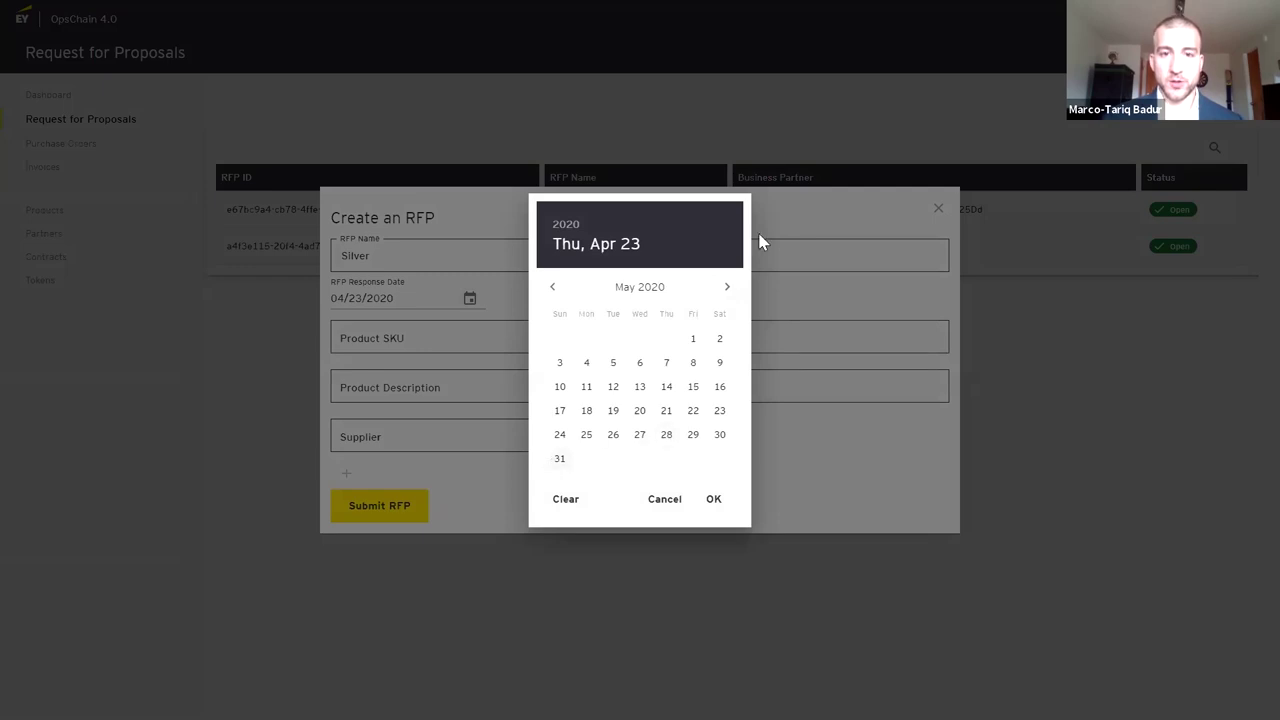
pyautogui.click(559, 462)
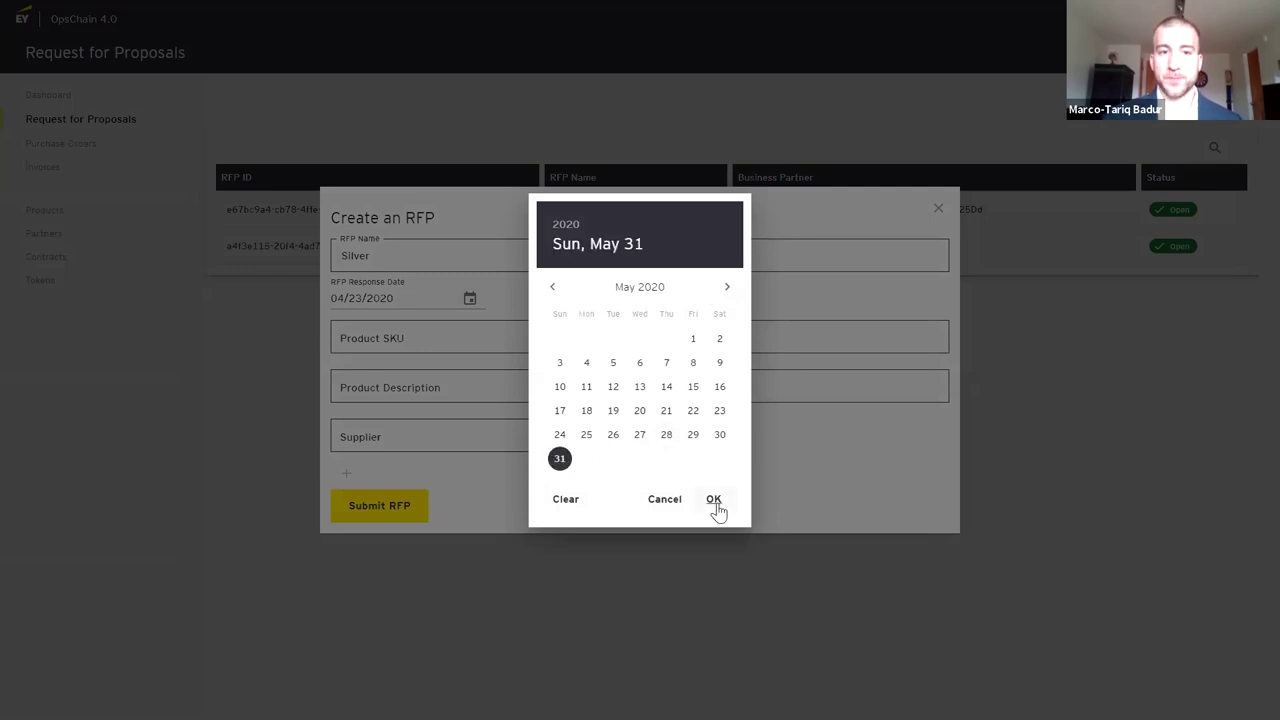
pyautogui.click(713, 499)
# Set SKU S531, description '1 kg bars', suppliers Alek & Company and Will & Company, then submit
pyautogui.click(452, 346)
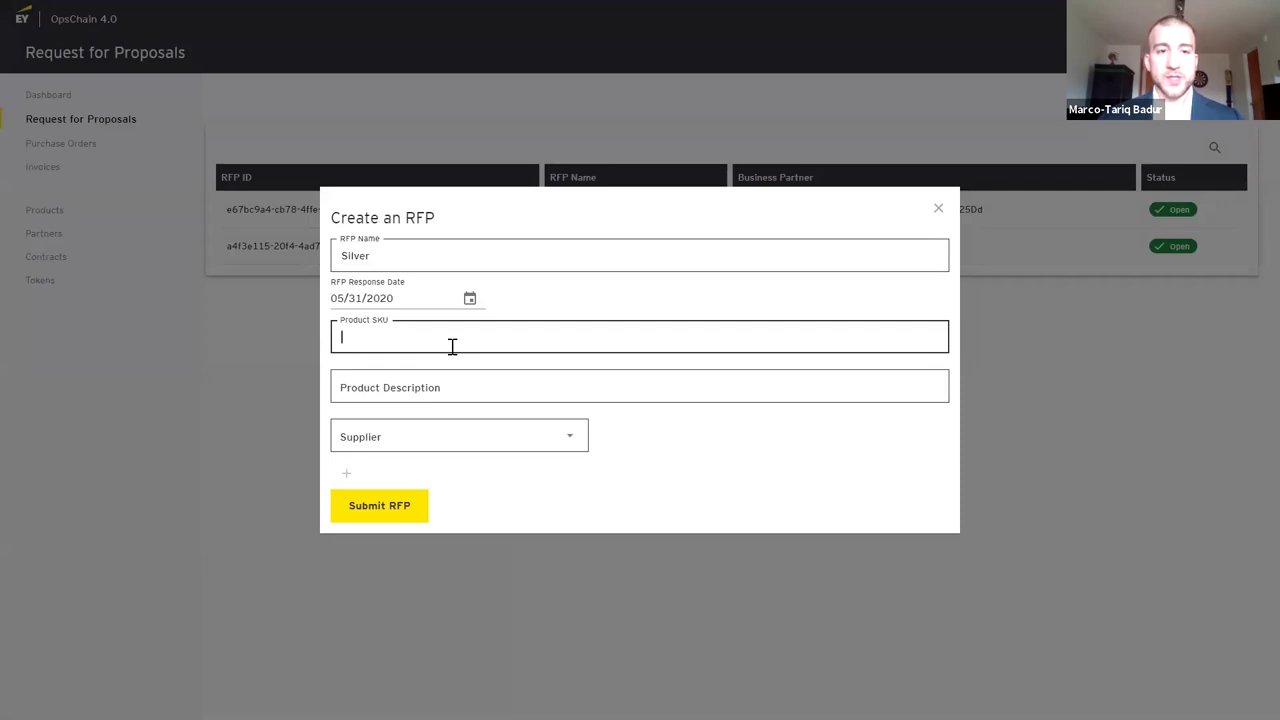
pyautogui.write('S53')
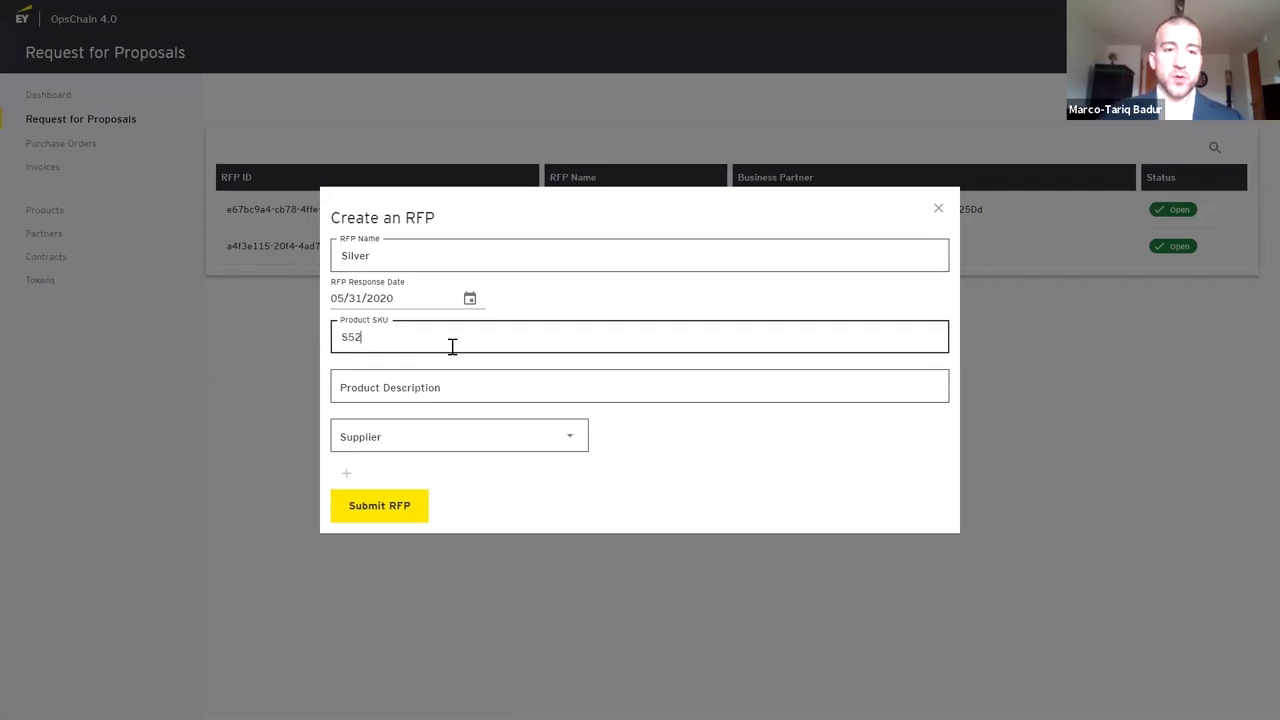
pyautogui.write('1')
pyautogui.click(433, 376)
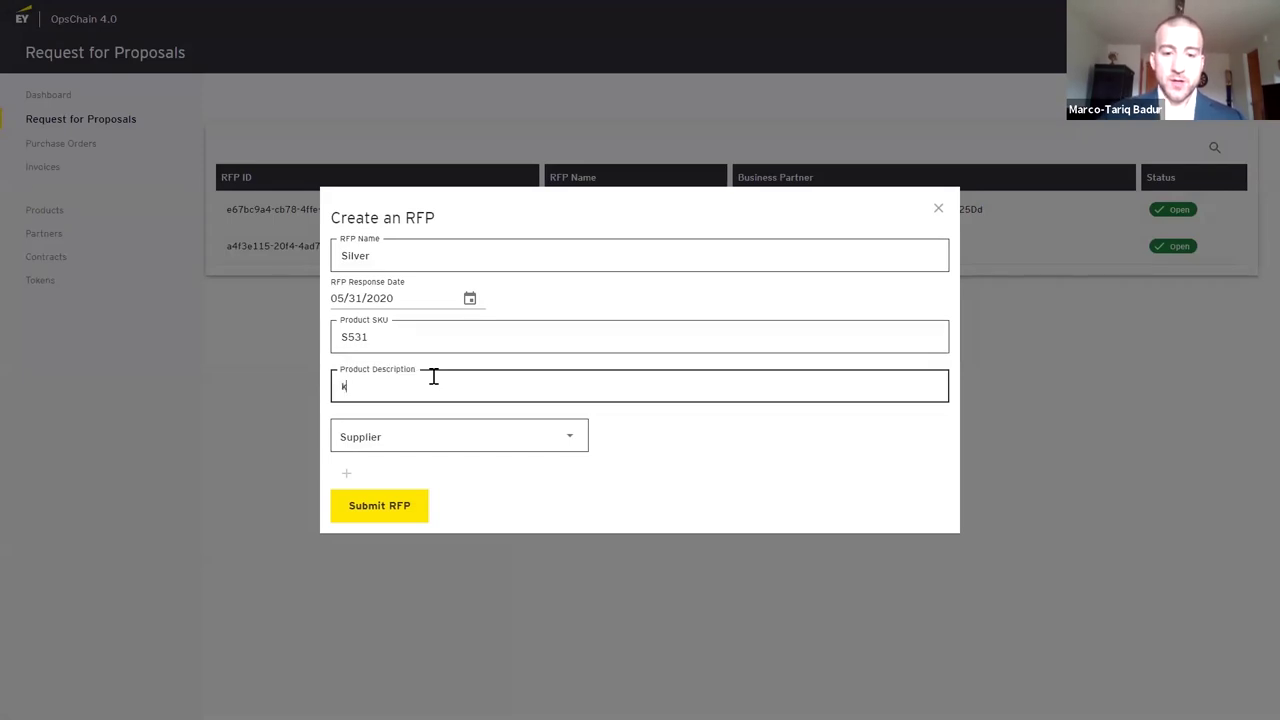
pyautogui.write('1 kg bars')
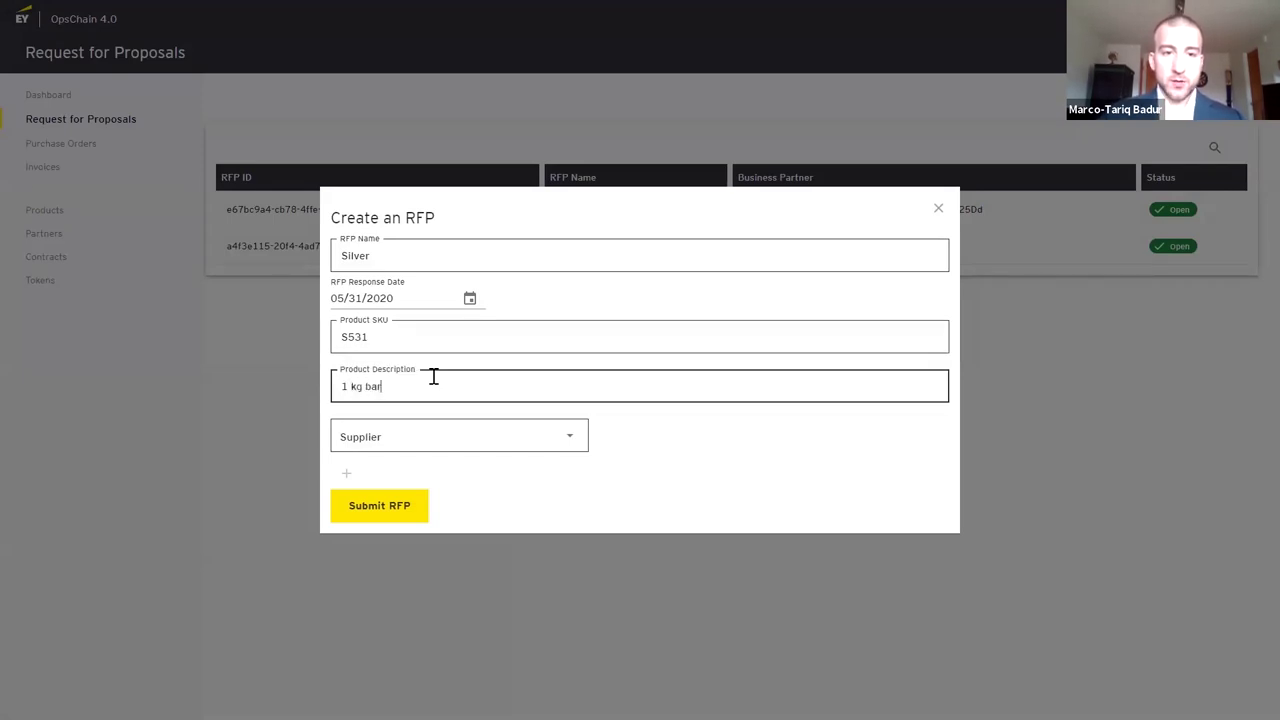
pyautogui.click(411, 436)
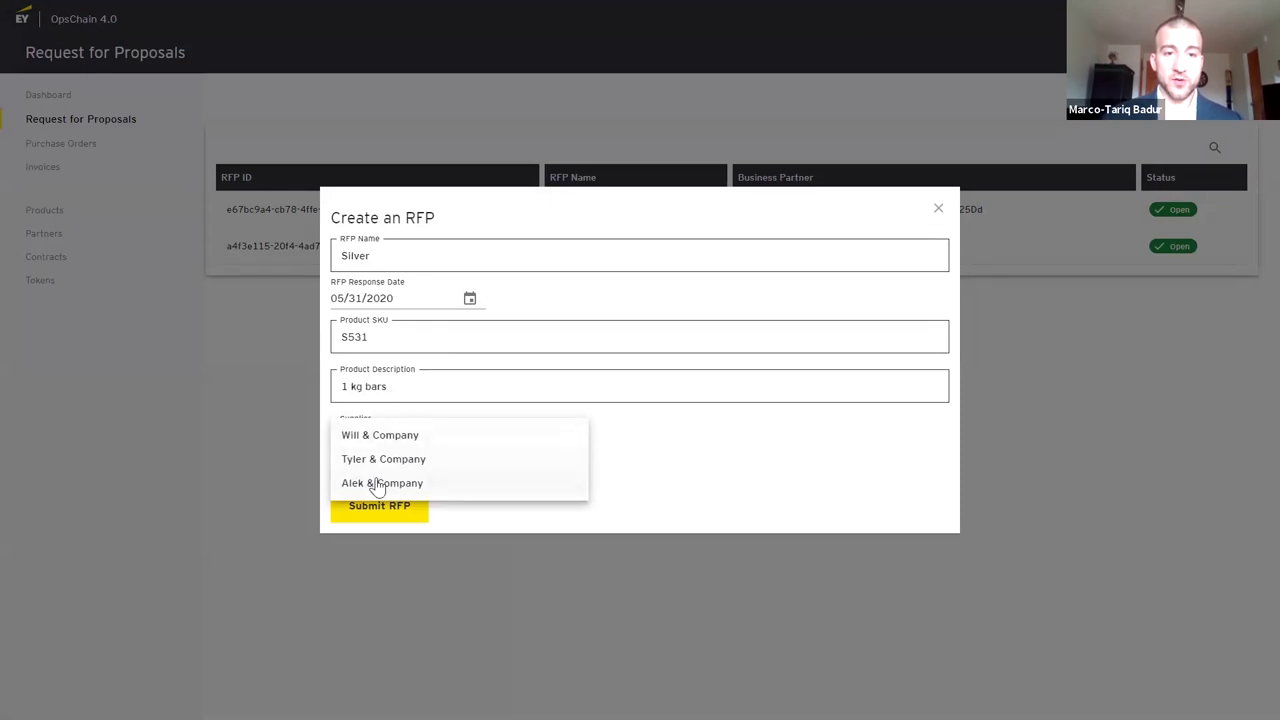
pyautogui.click(378, 486)
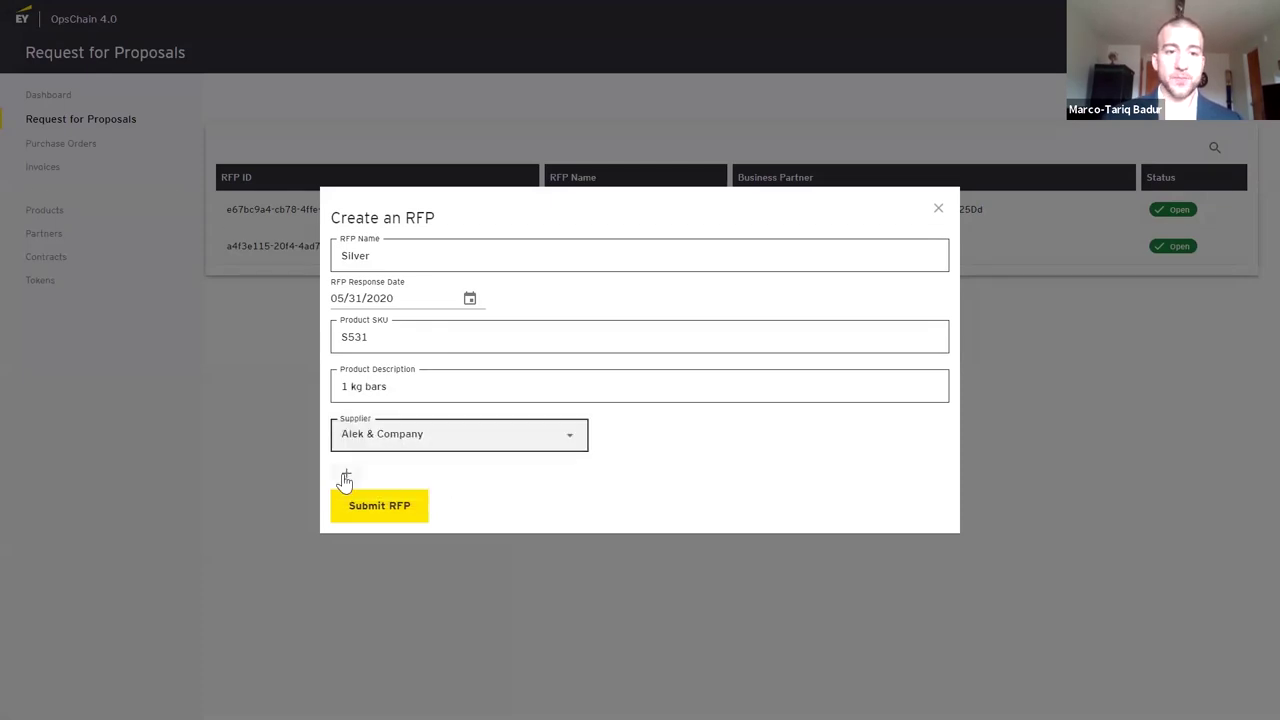
pyautogui.click(345, 479)
pyautogui.click(423, 477)
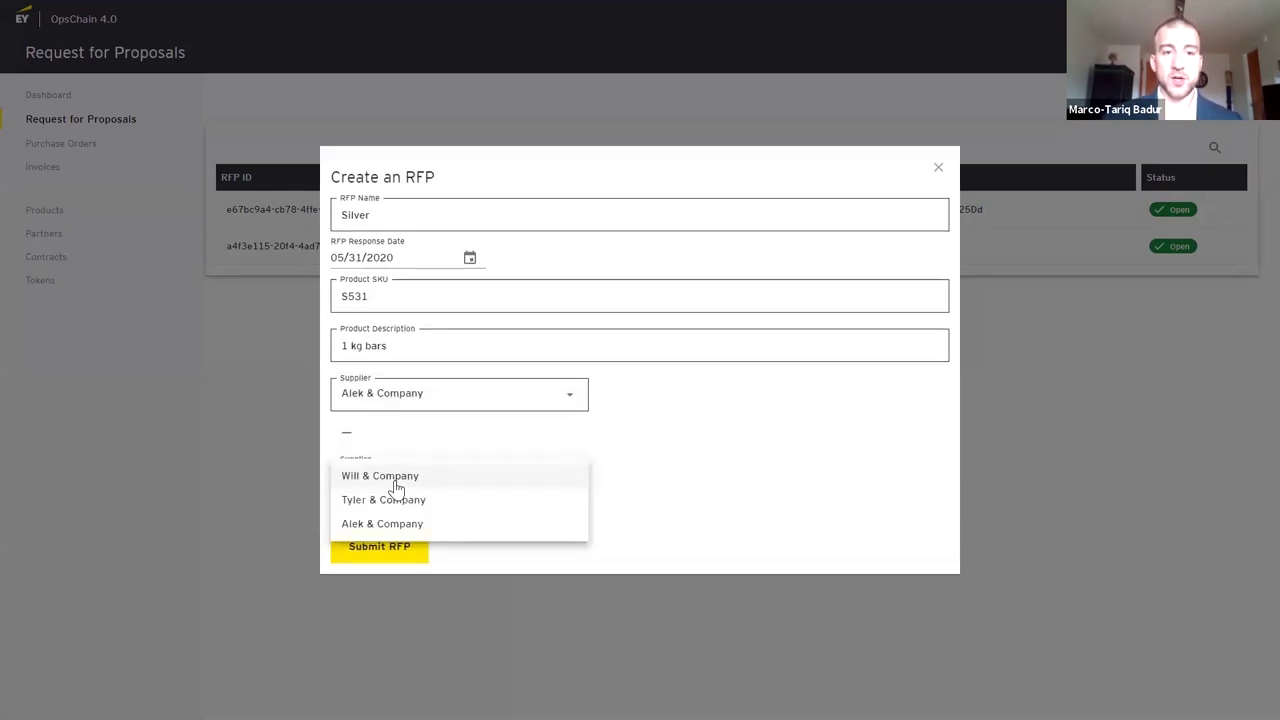
pyautogui.click(395, 479)
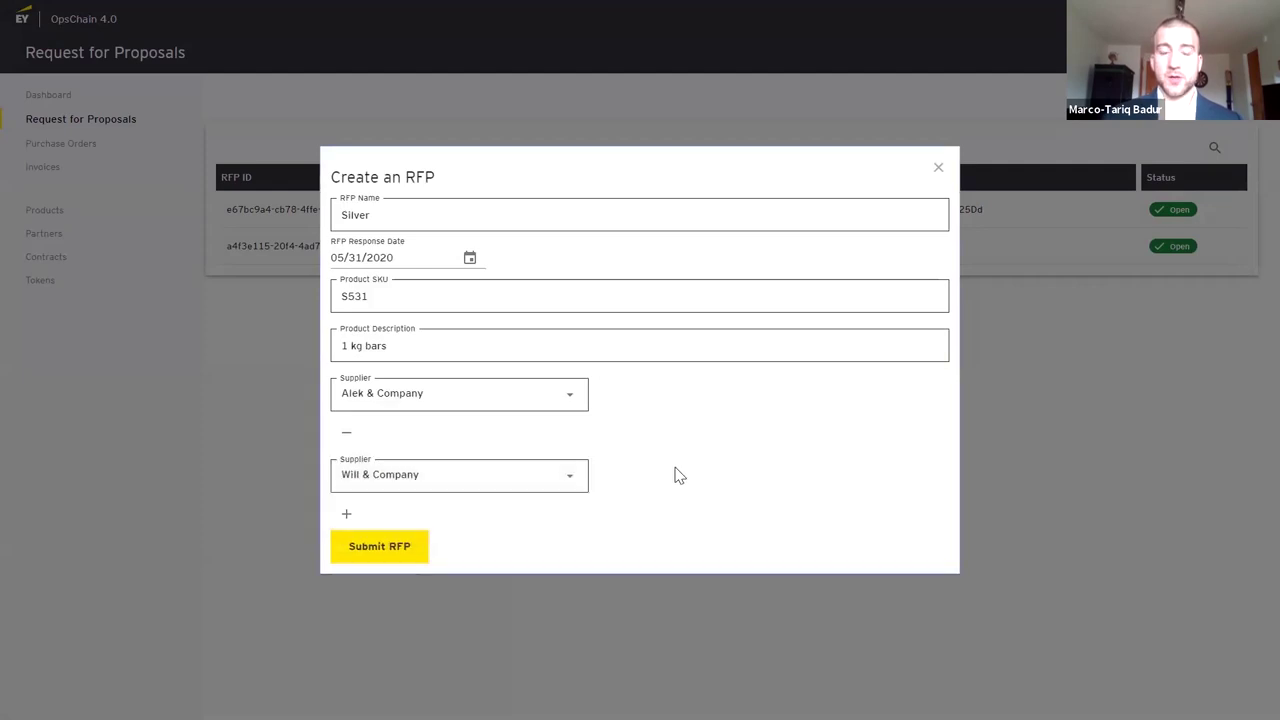
pyautogui.click(372, 550)
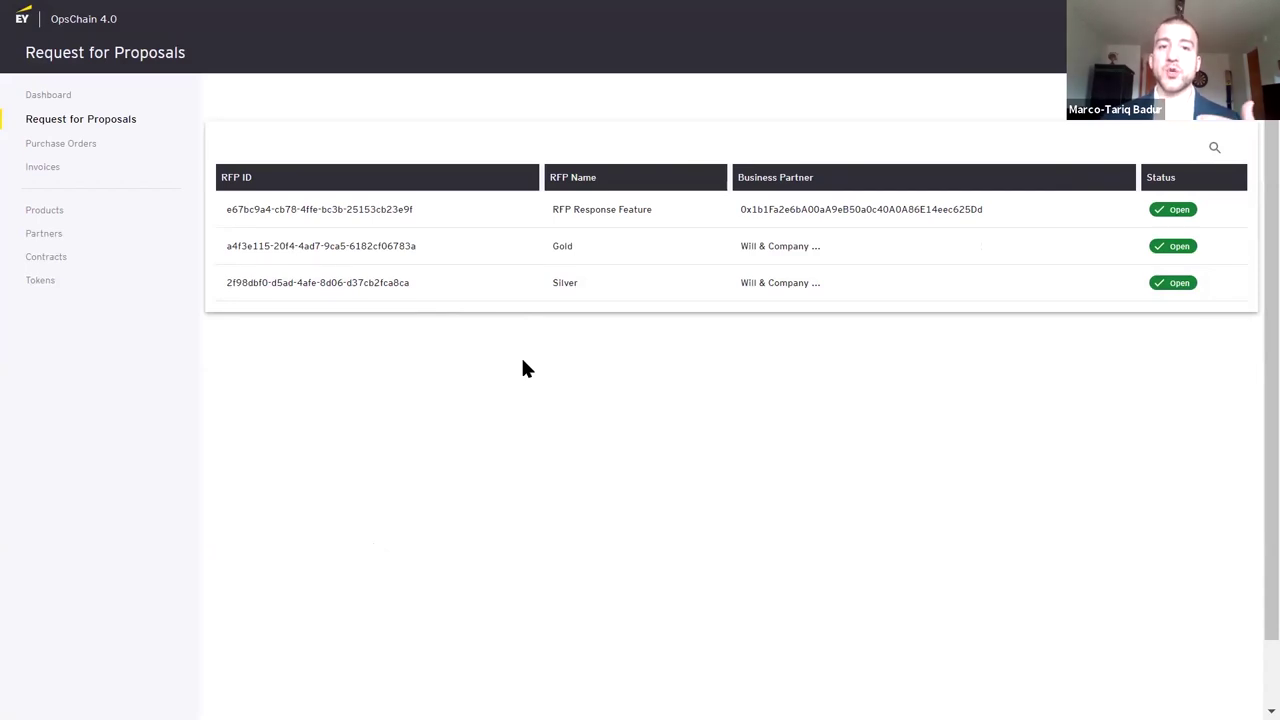
# Open the RFP Response Feature request (SKU A-423, 60" Televisions) and begin a proposal
pyautogui.click(371, 217)
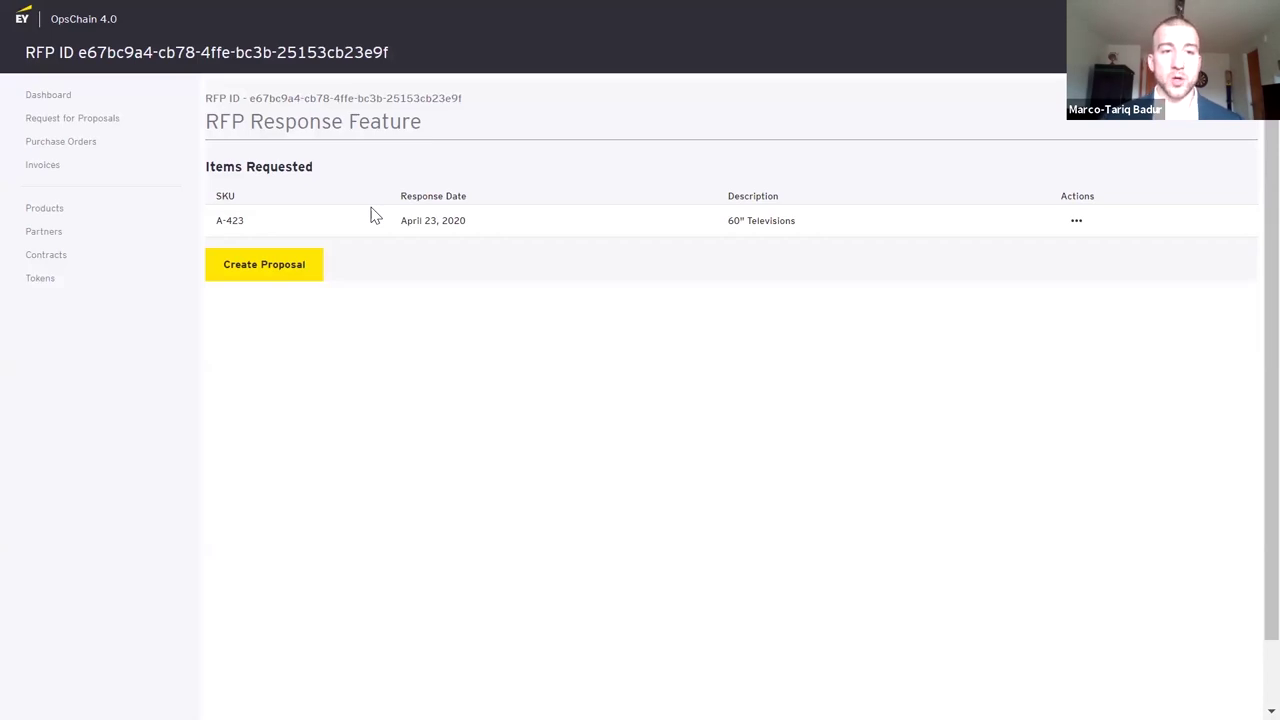
pyautogui.click(268, 268)
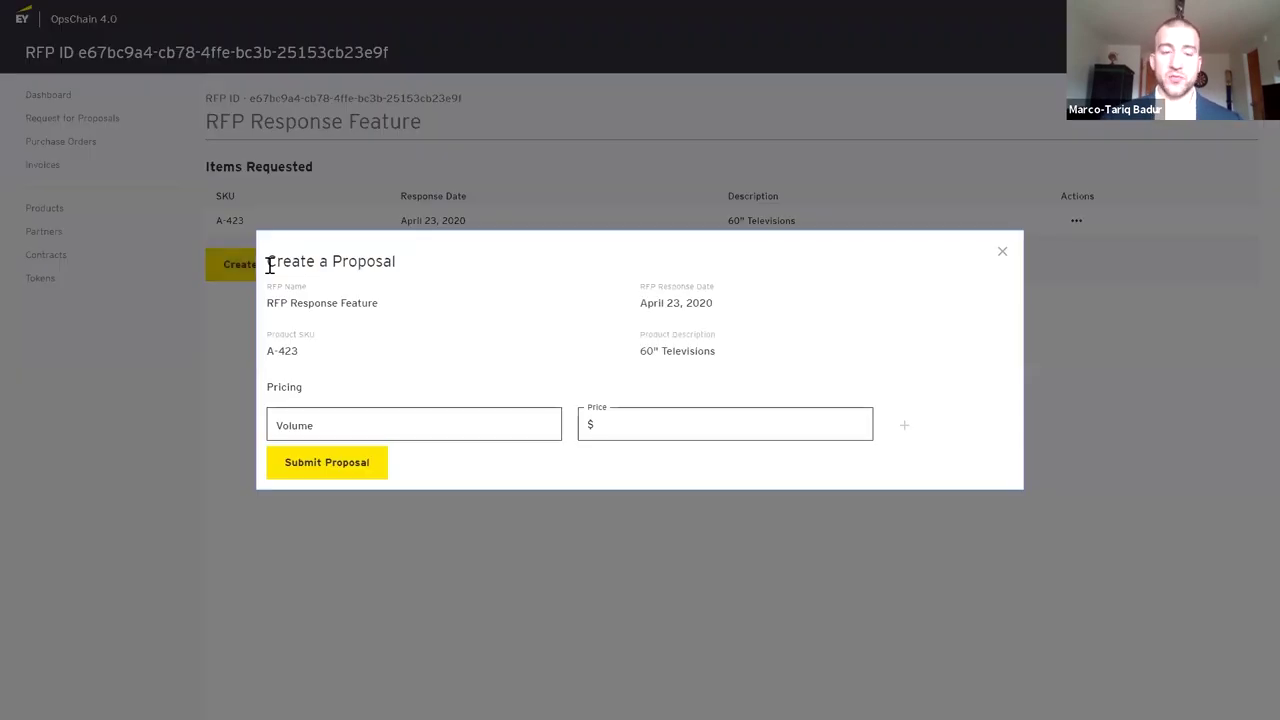
# Enter the first two price tiers: volume 99 at 100 and 199 at 80
pyautogui.click(323, 424)
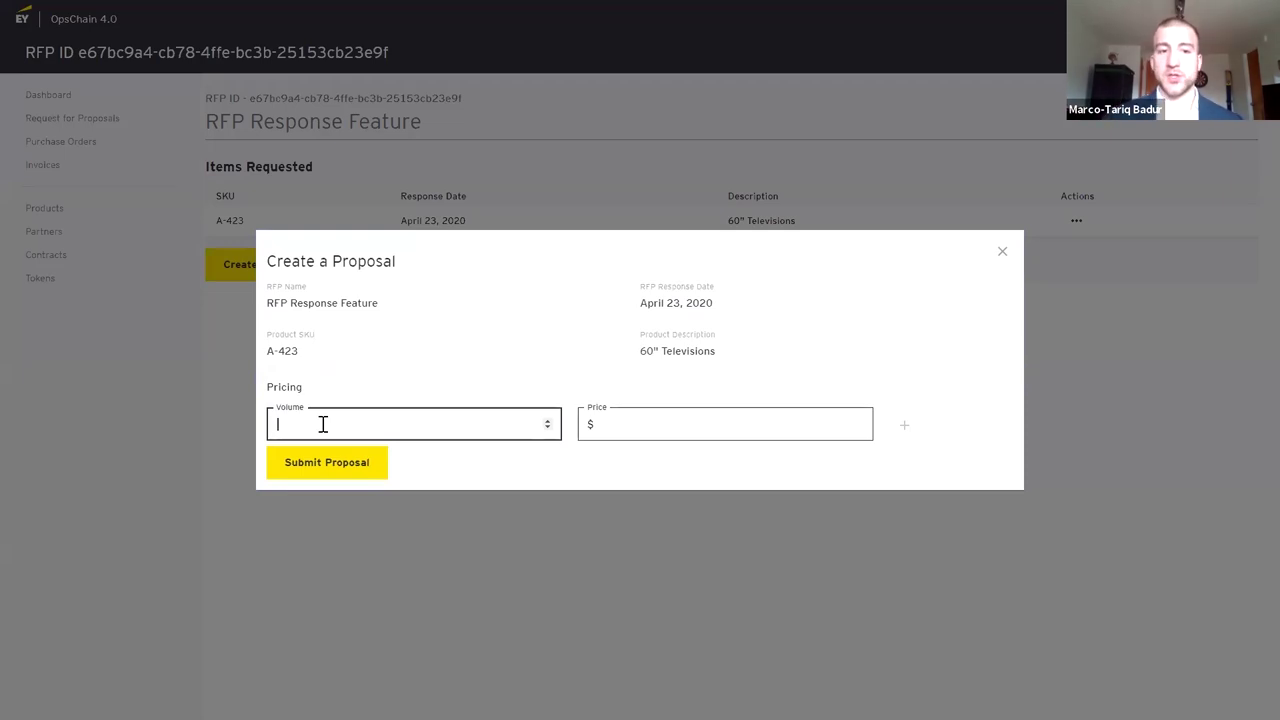
pyautogui.write('99')
pyautogui.press('Tab')
pyautogui.write('100')
pyautogui.click(904, 427)
pyautogui.click(467, 450)
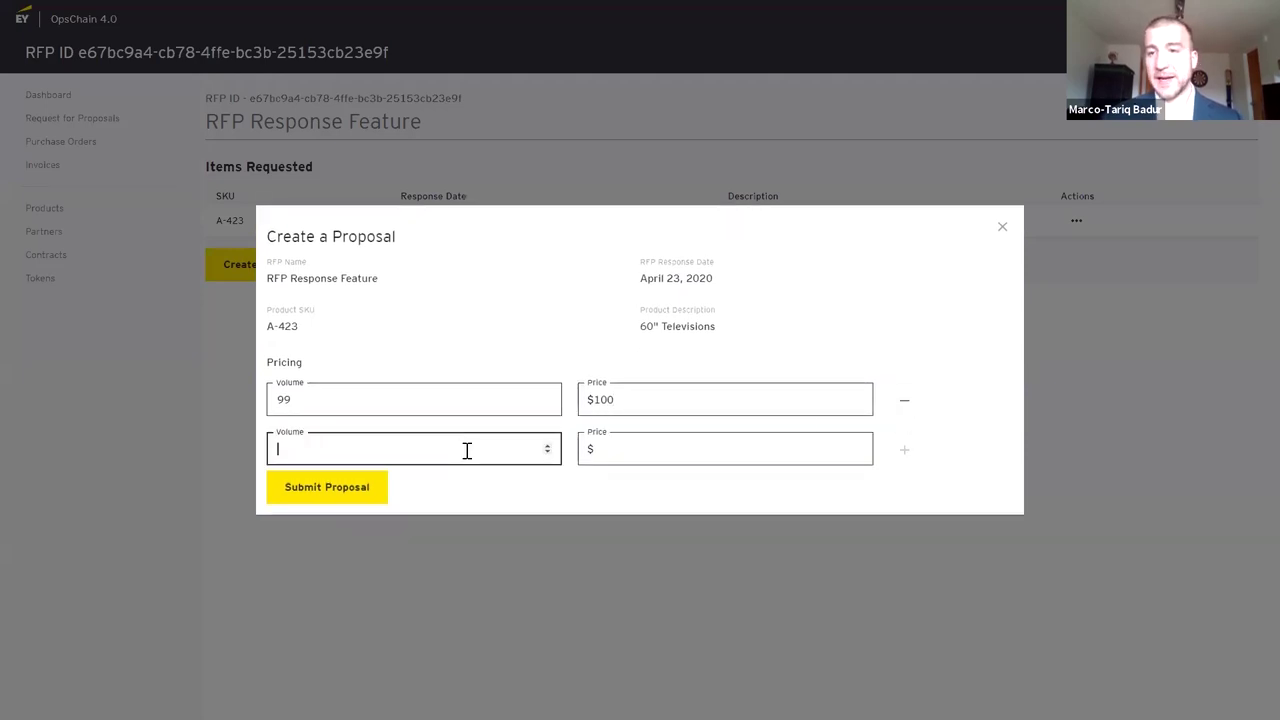
pyautogui.write('199')
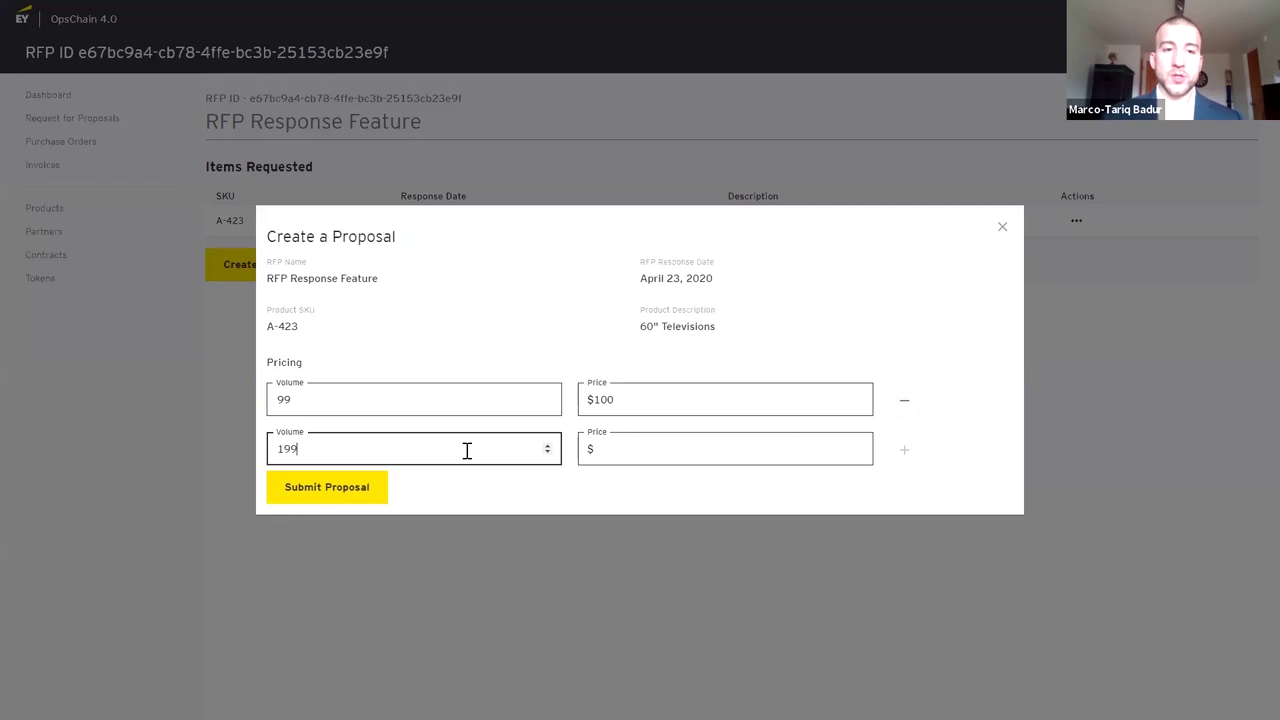
pyautogui.press('Tab')
pyautogui.write('80')
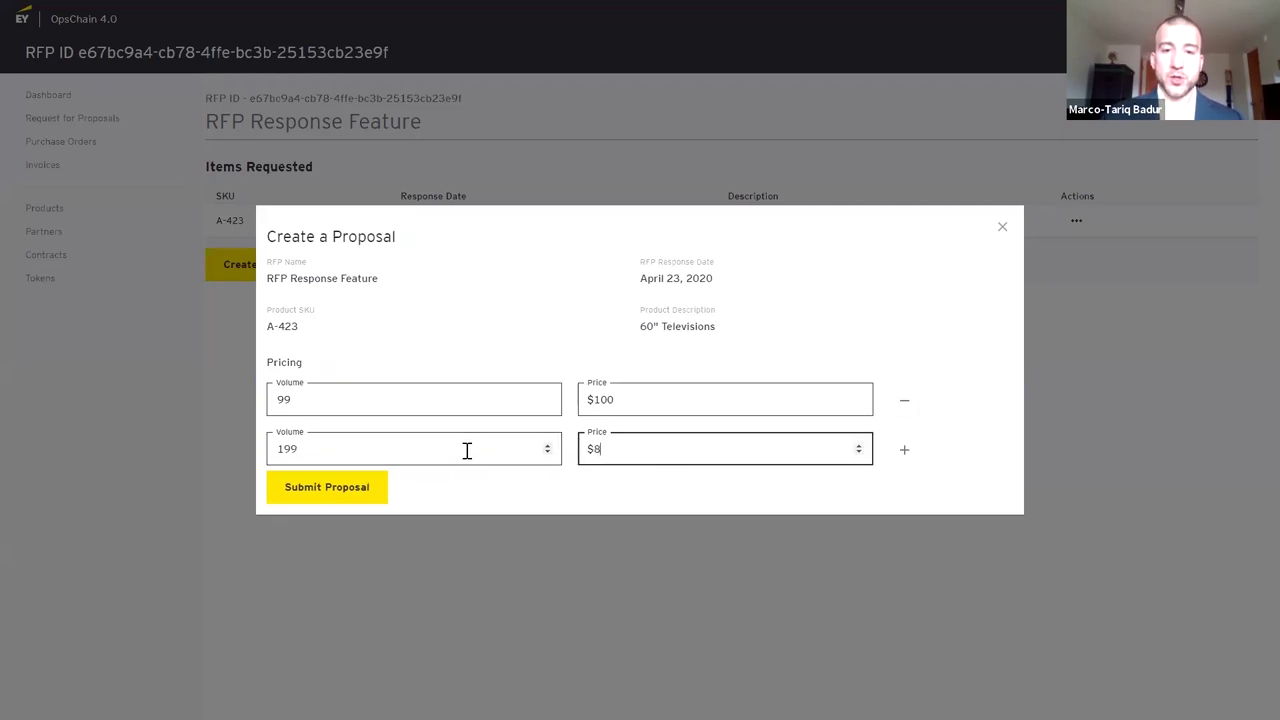
# Add a third price tier of volume 299 at 50
pyautogui.click(902, 456)
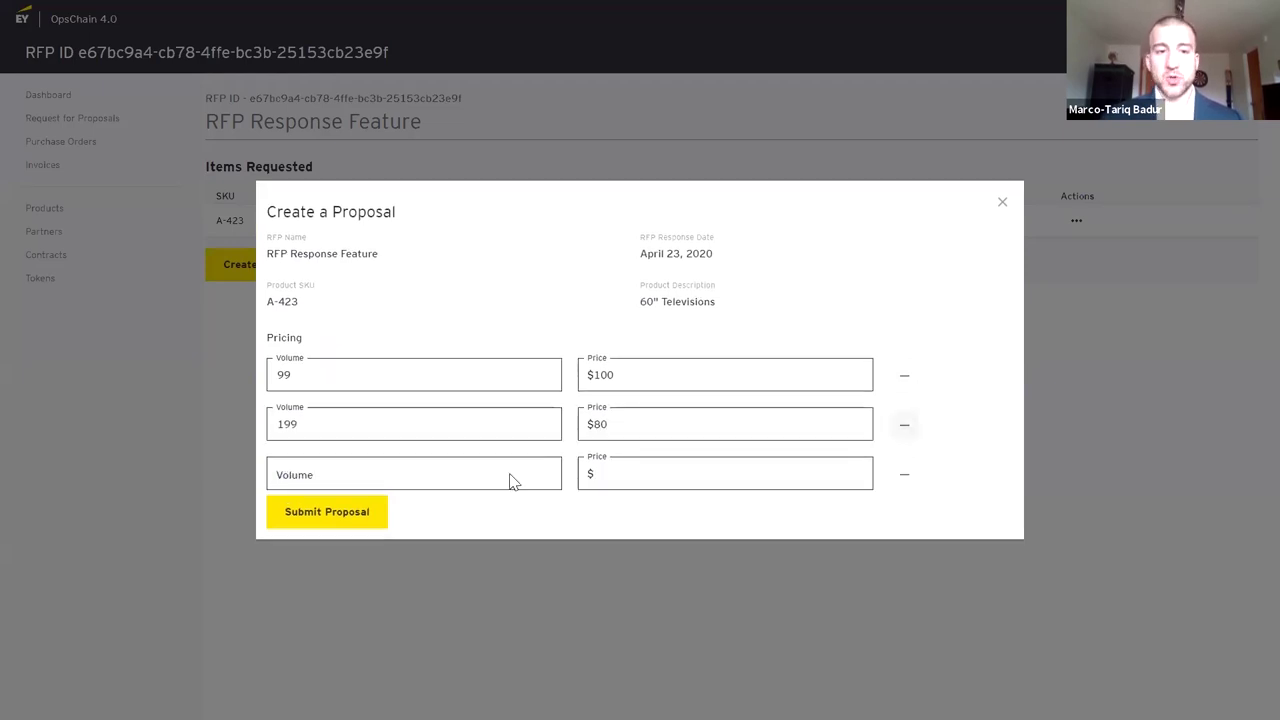
pyautogui.click(432, 483)
pyautogui.write('299')
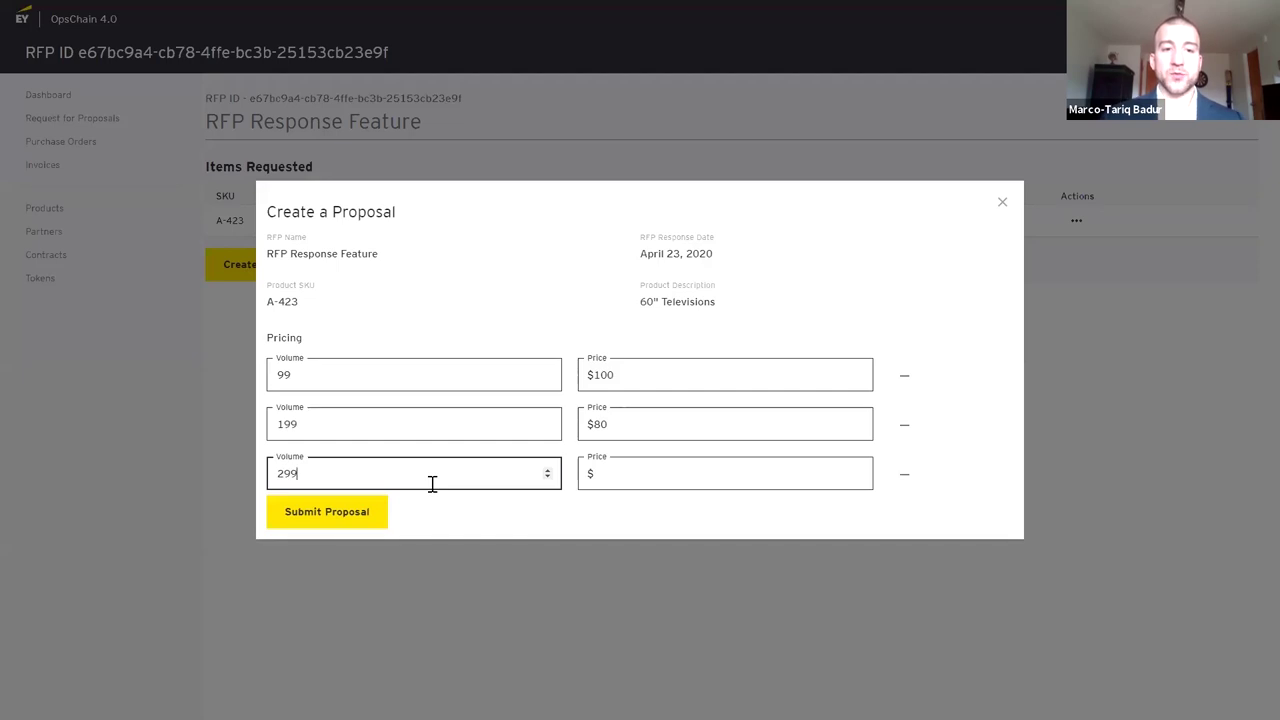
pyautogui.click(641, 481)
pyautogui.write('50')
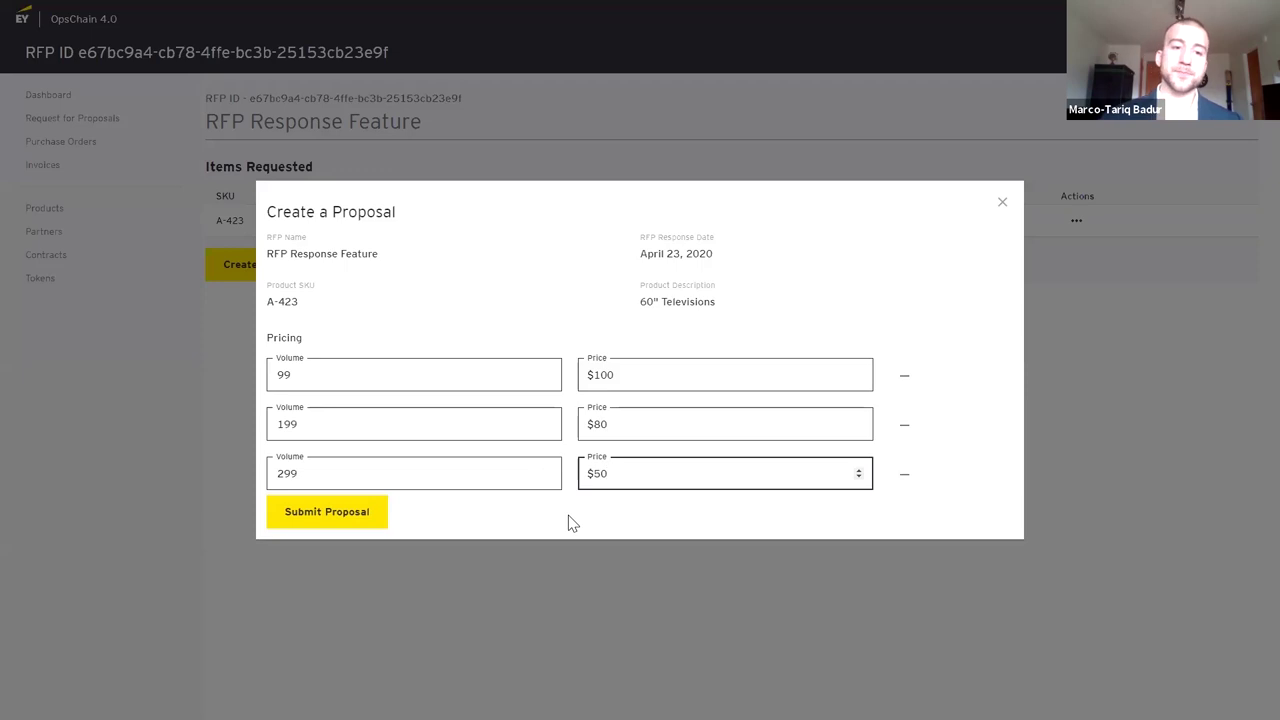
# Submit the three-tier proposal, then open the Gold RFP from the Request for Proposals list
pyautogui.click(370, 520)
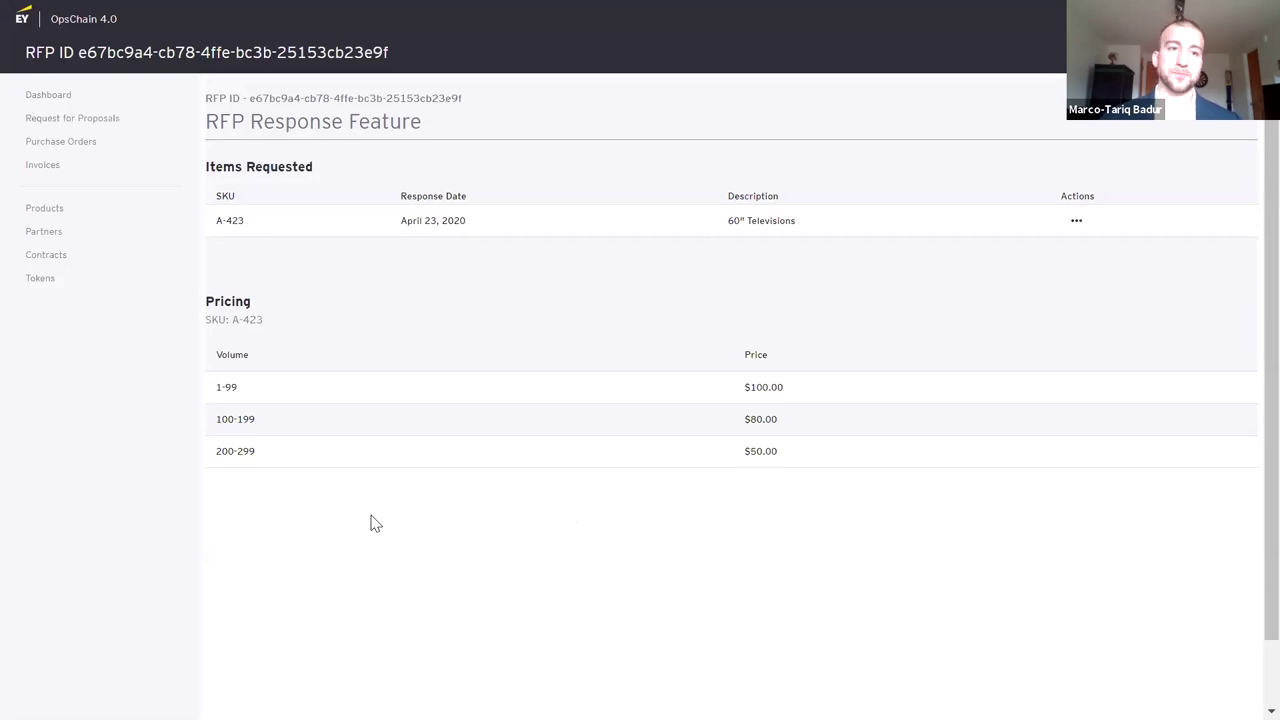
pyautogui.click(115, 122)
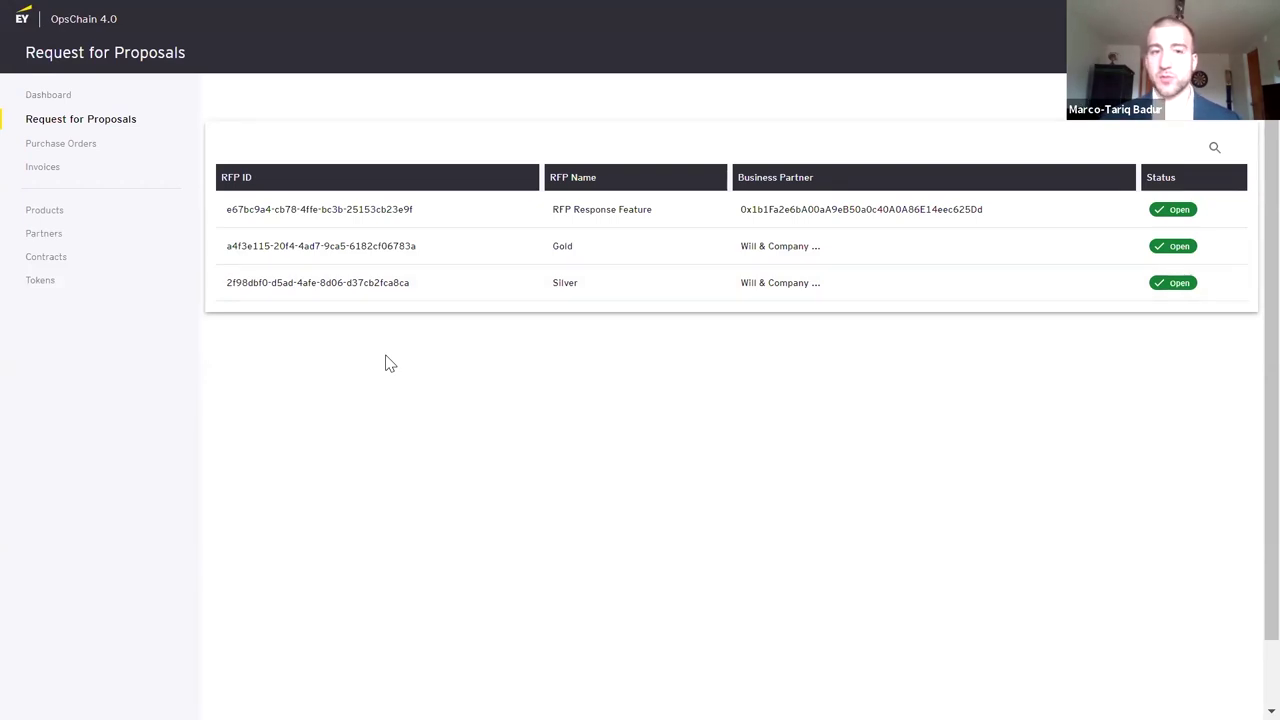
pyautogui.click(318, 258)
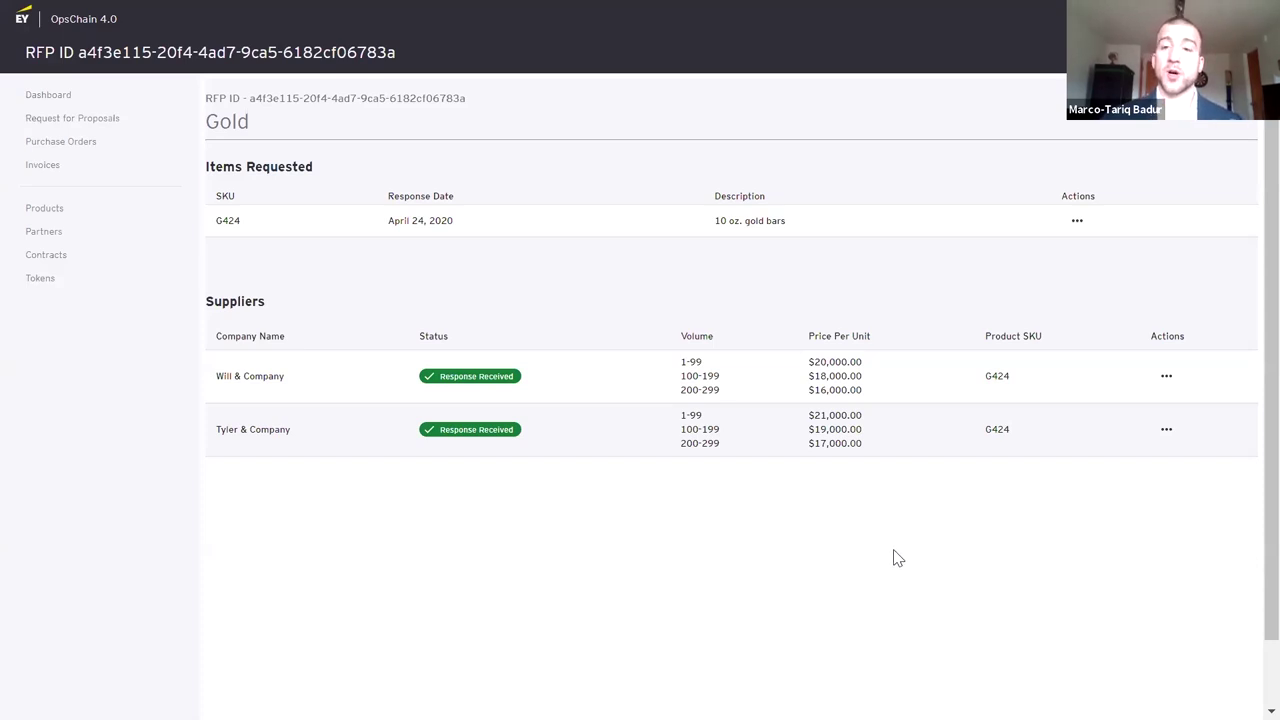
# Create a G424 contract with Will & Company running 04/23/2020 to 07/31/2020
pyautogui.click(1175, 373)
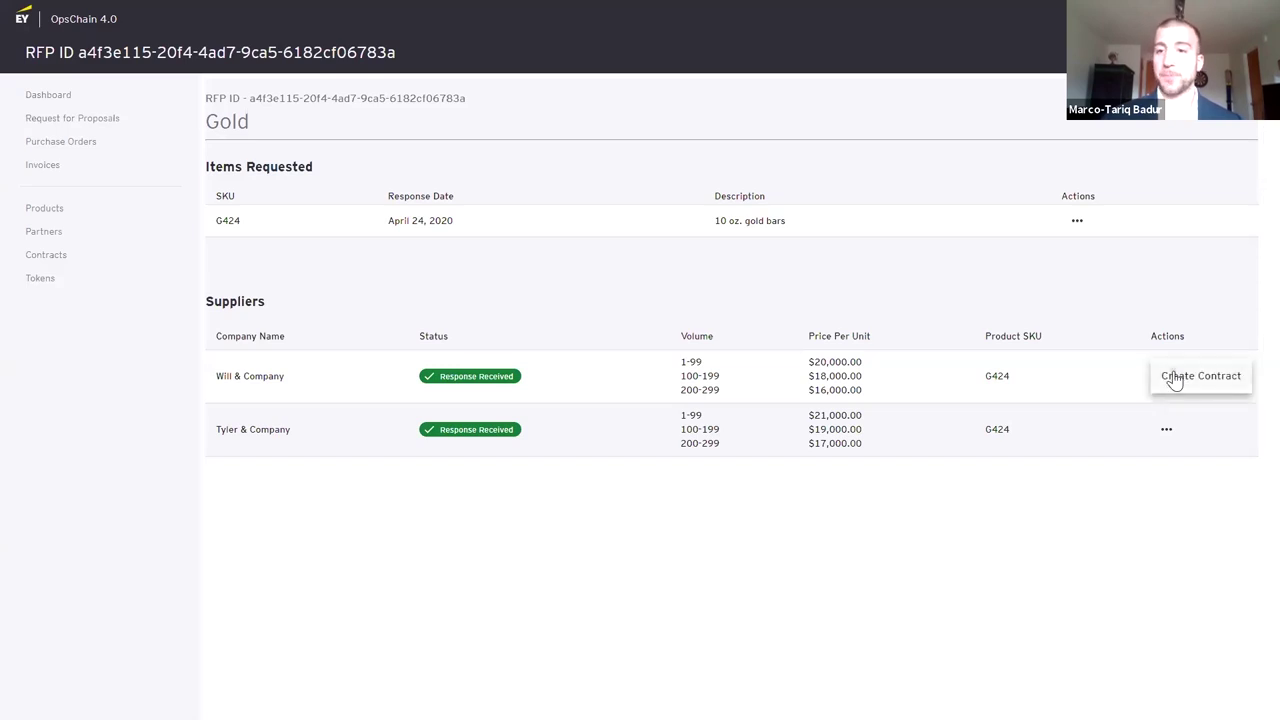
pyautogui.click(1175, 374)
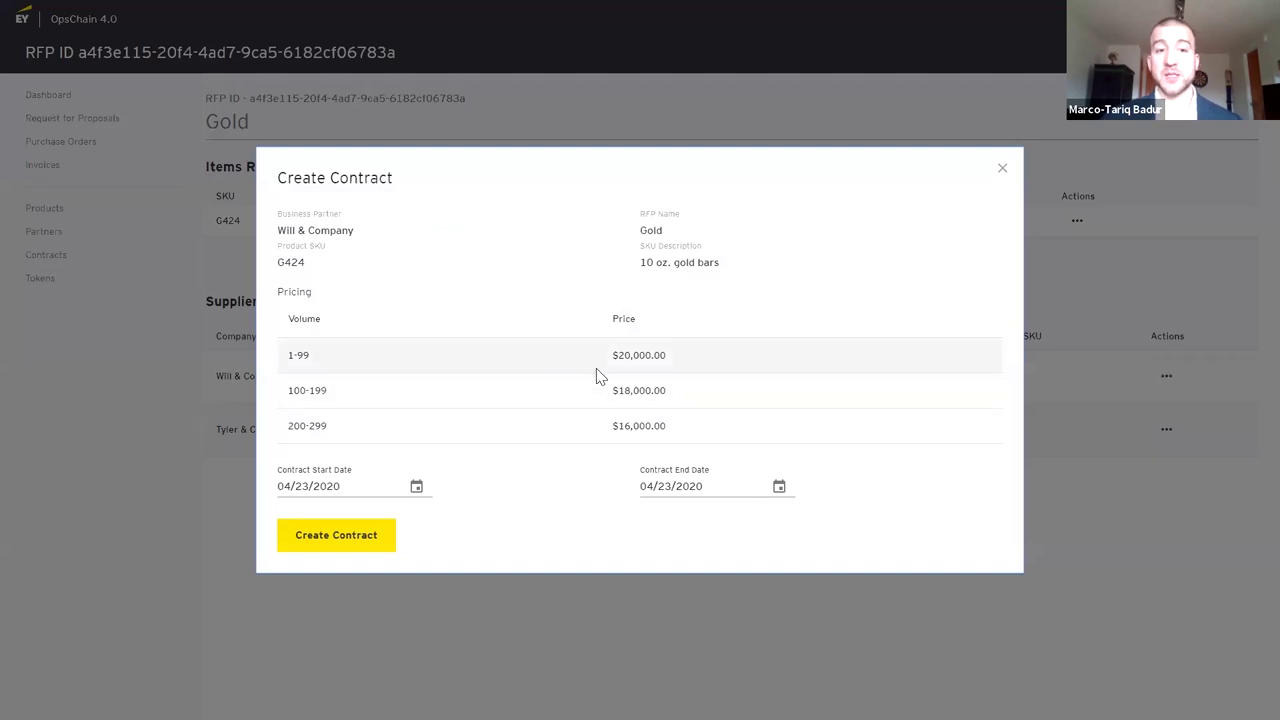
pyautogui.click(416, 488)
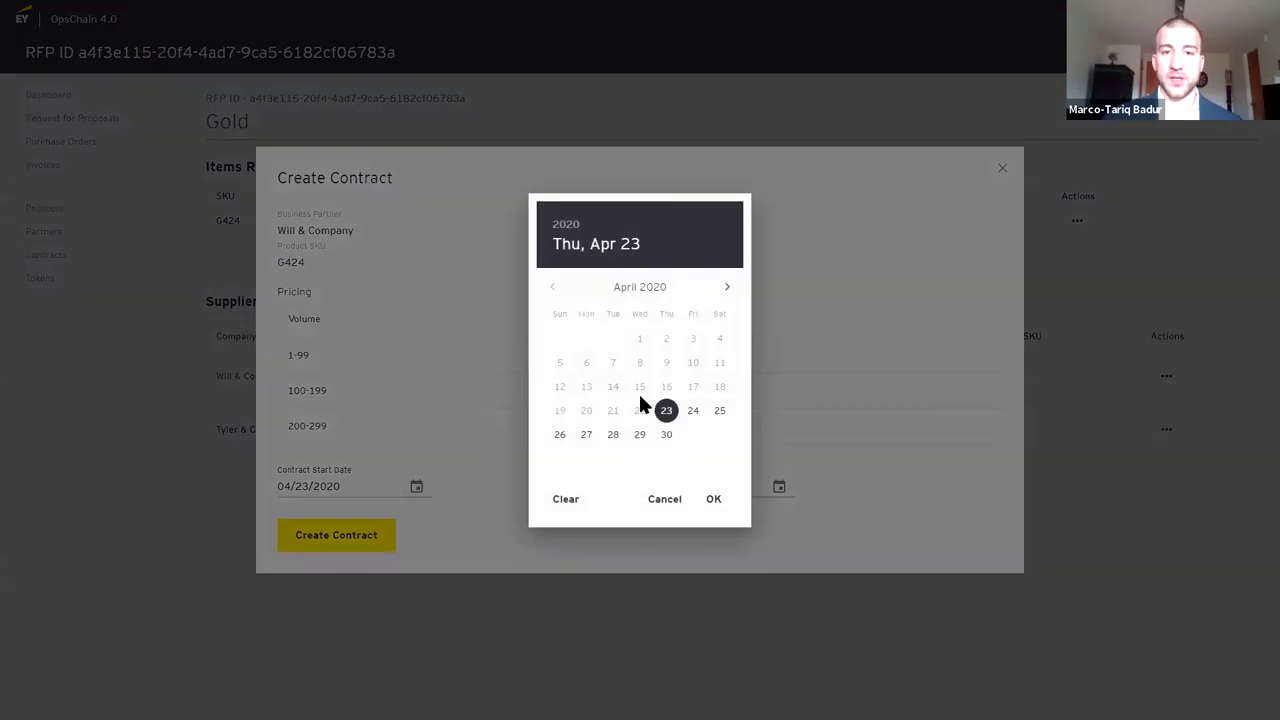
pyautogui.click(716, 502)
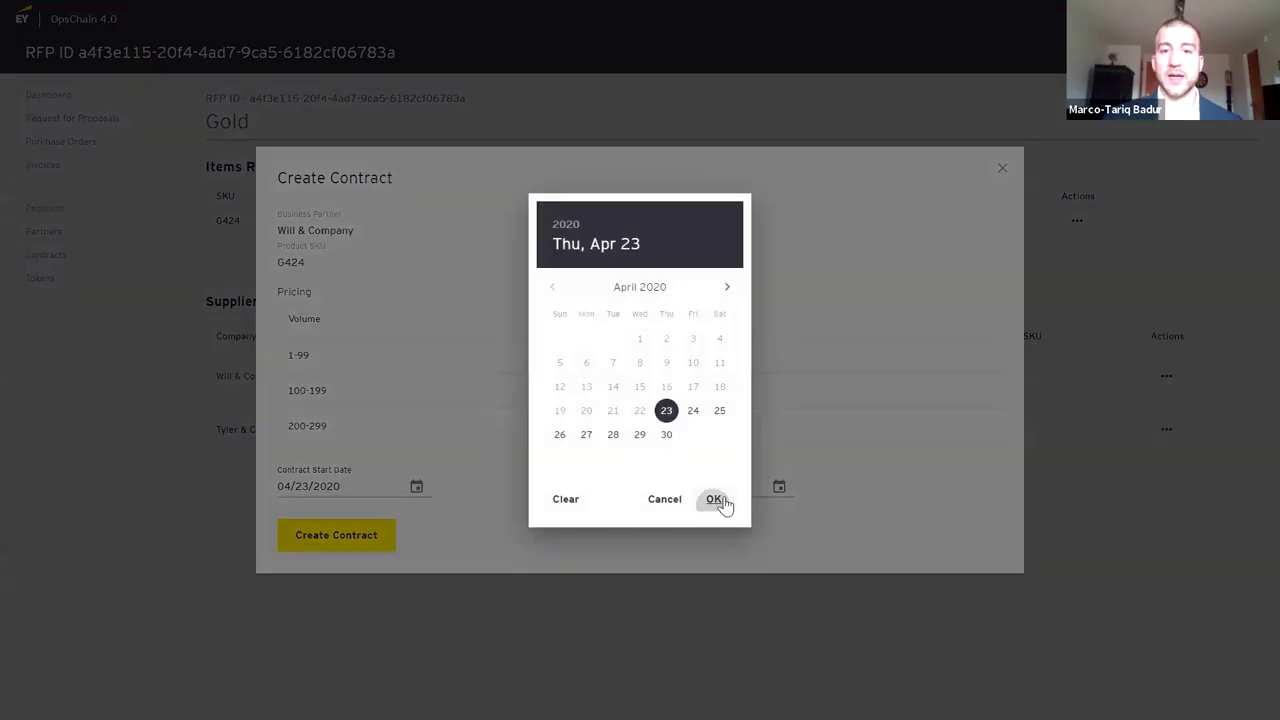
pyautogui.click(780, 488)
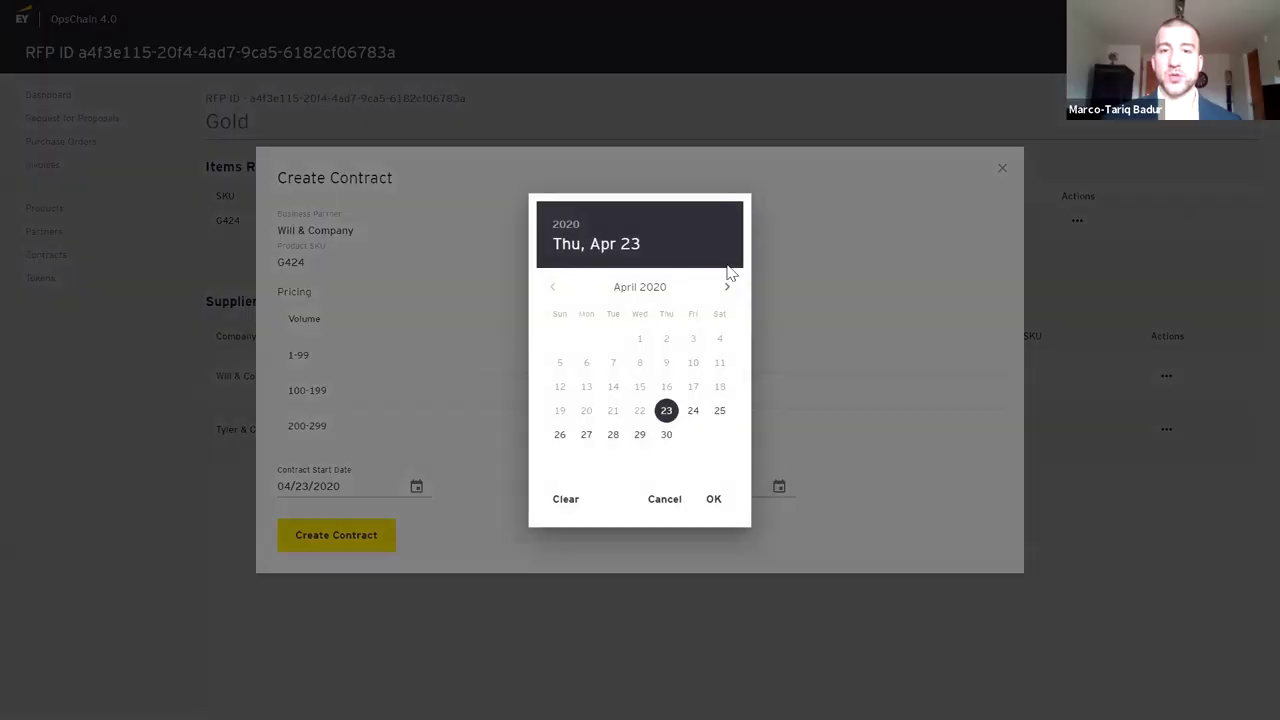
pyautogui.click(726, 290)
pyautogui.click(725, 292)
pyautogui.click(725, 292)
pyautogui.click(693, 437)
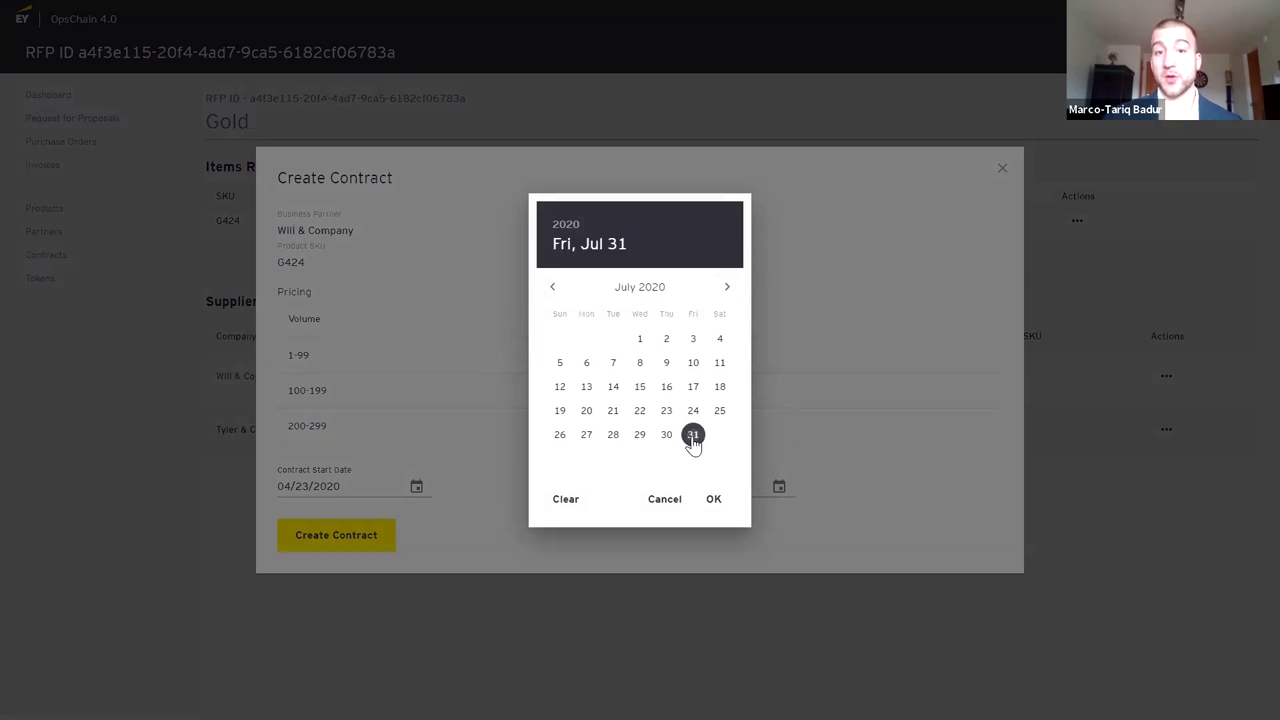
pyautogui.click(716, 500)
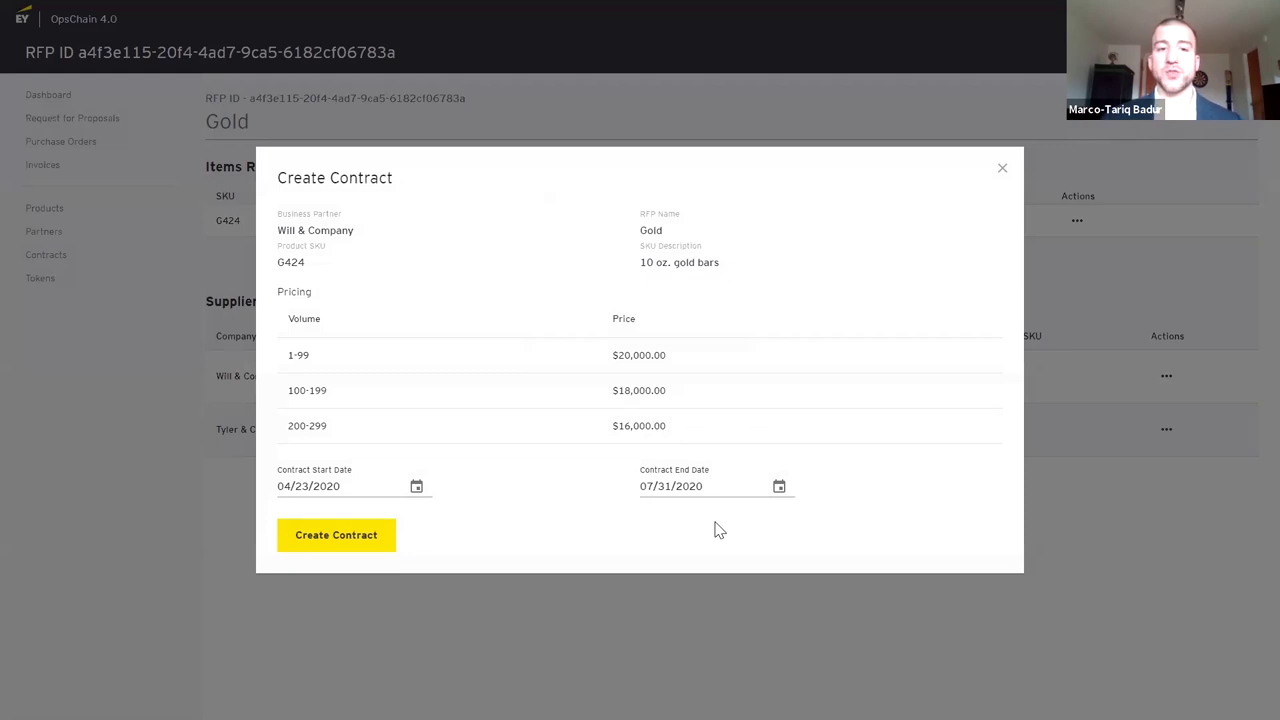
pyautogui.click(371, 536)
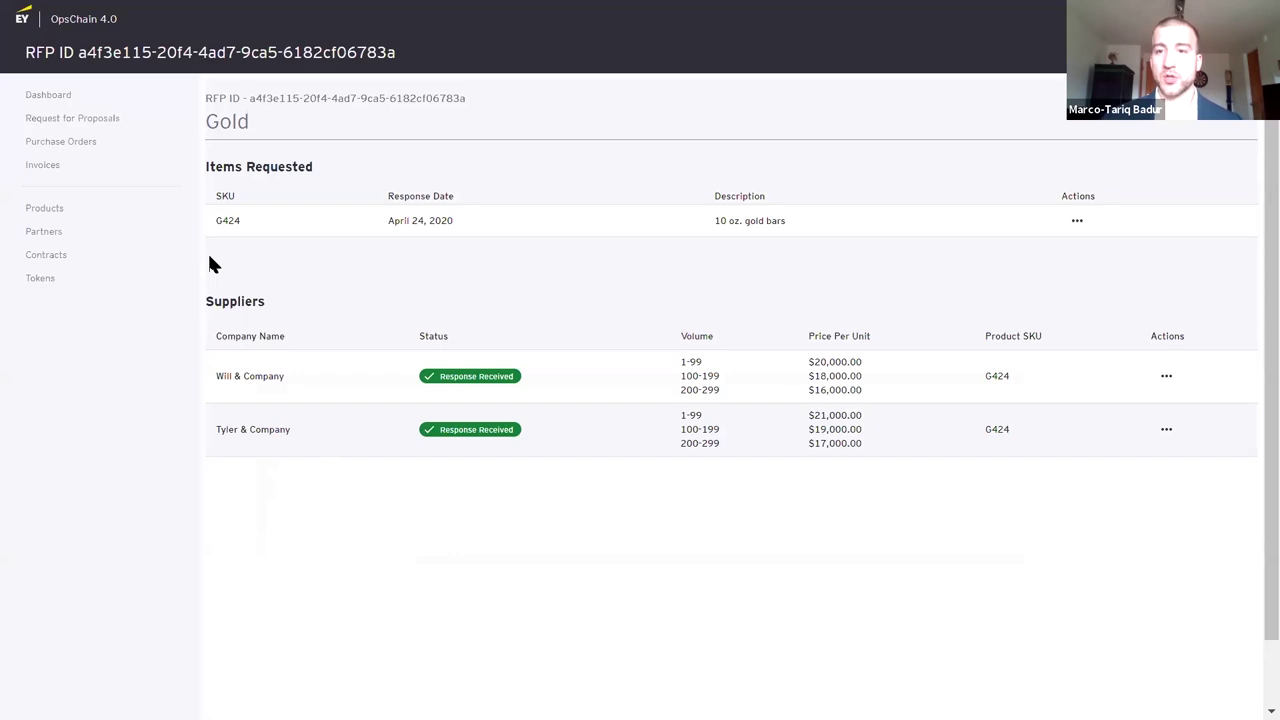
# Confirm the Gold RFP shows Closed in the RFP list, then open the Contracts list
pyautogui.click(108, 120)
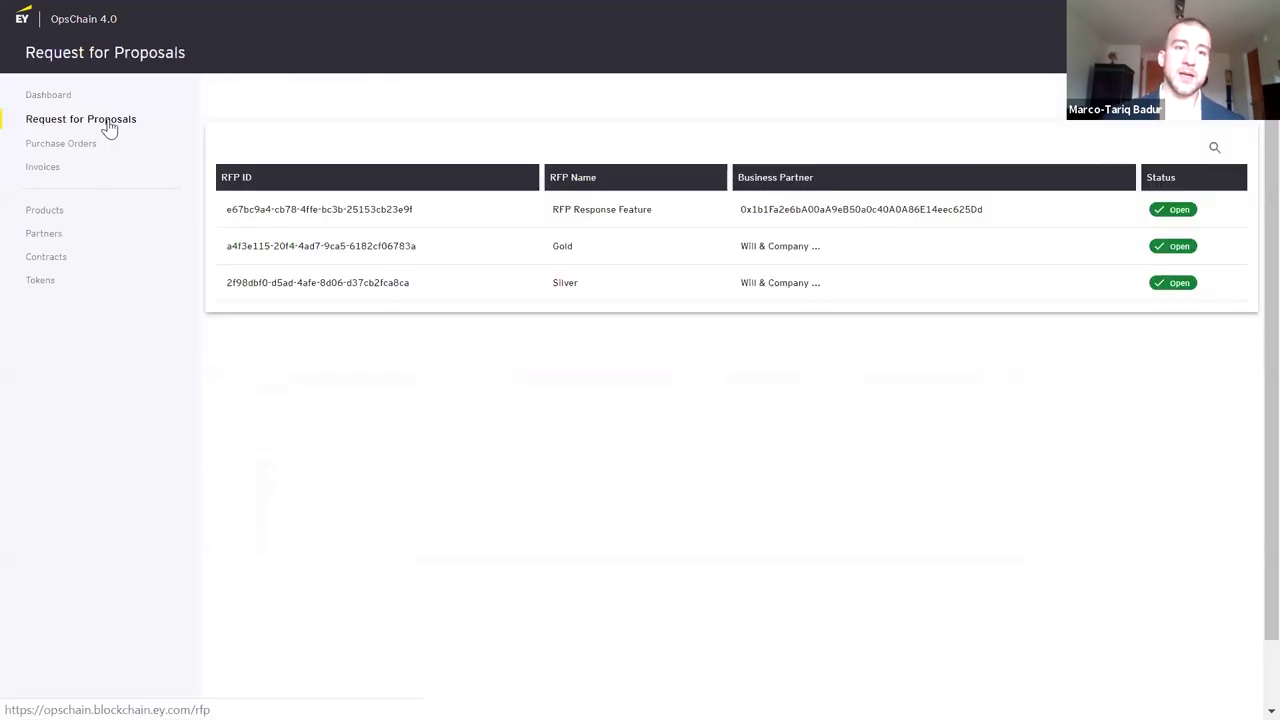
pyautogui.click(270, 248)
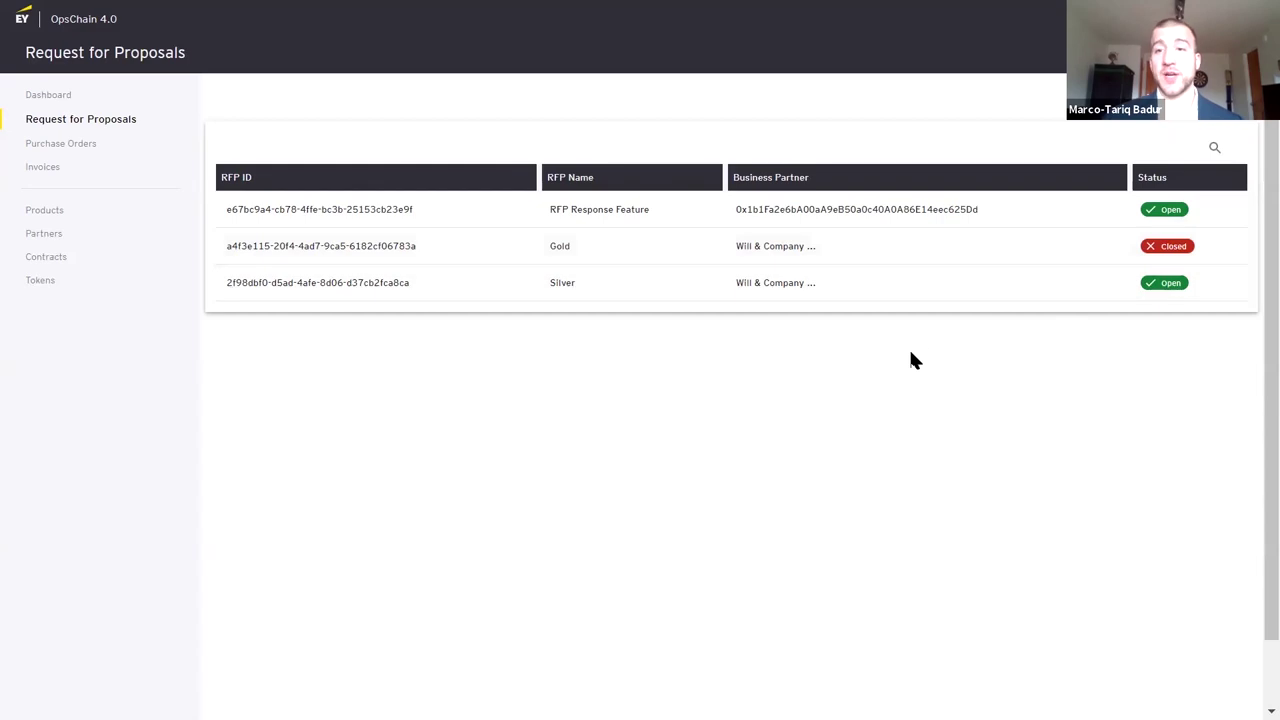
pyautogui.click(92, 257)
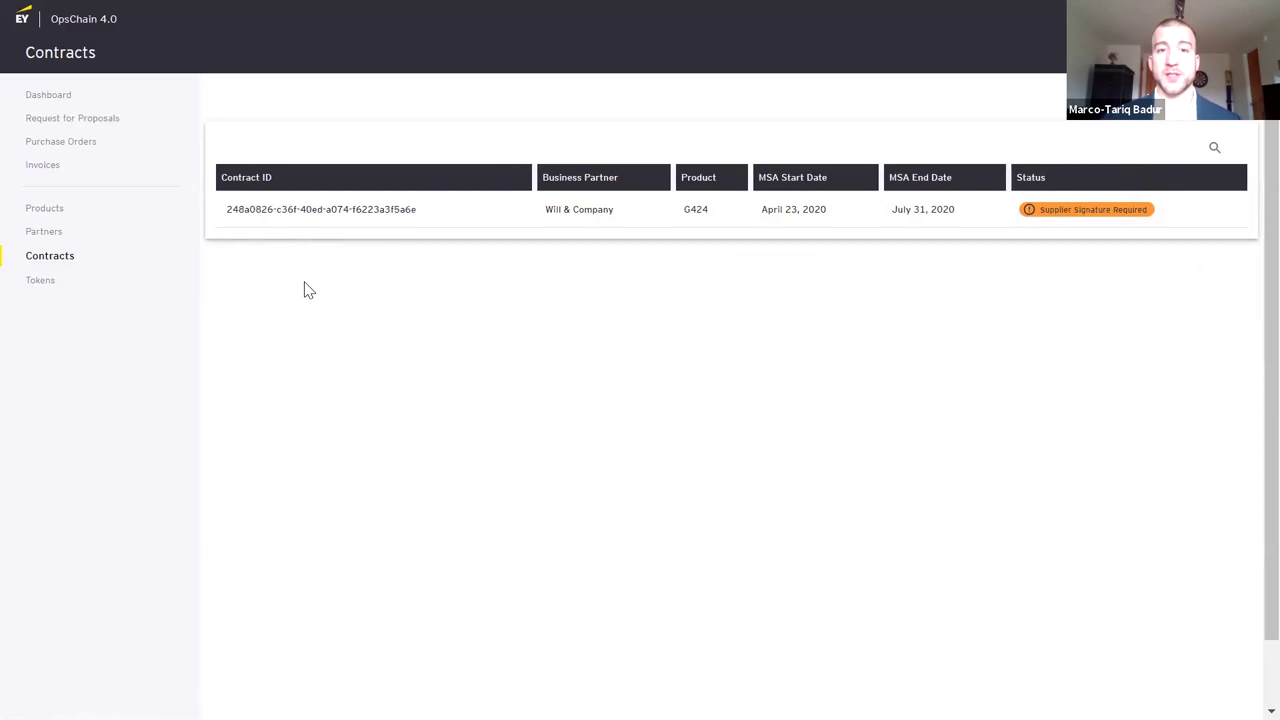